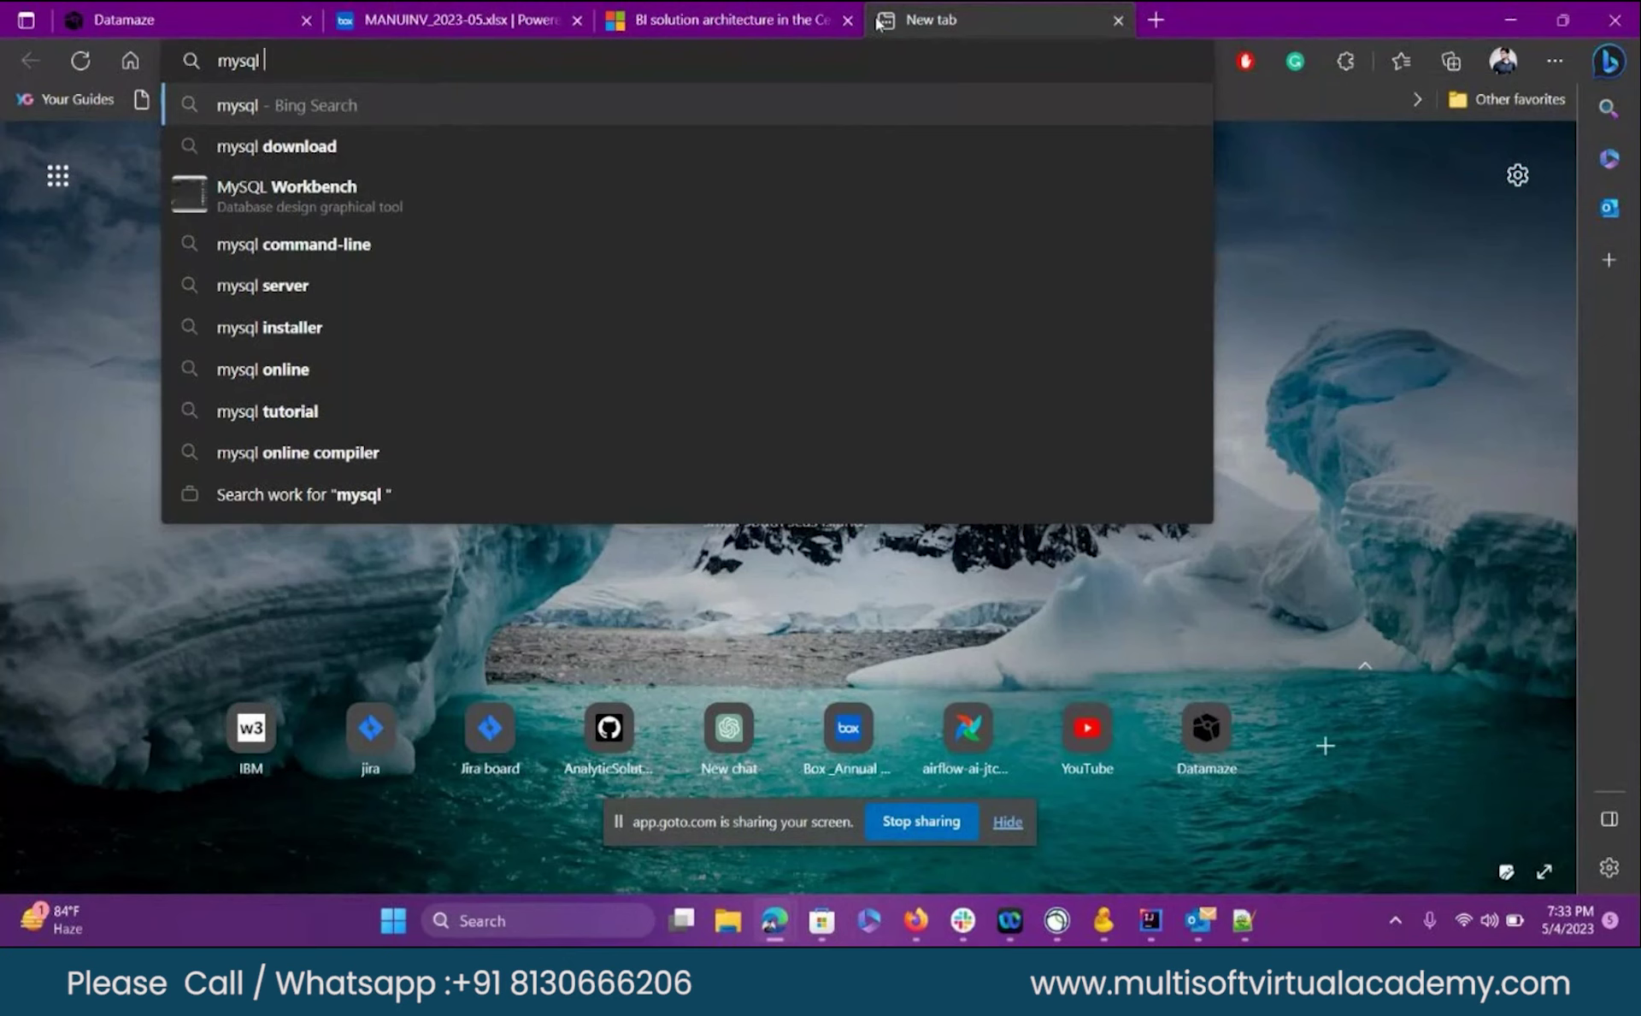
- Search the web for "mysql in aws" and open the Amazon Web Services free database result
type("in aws")
key("Return")
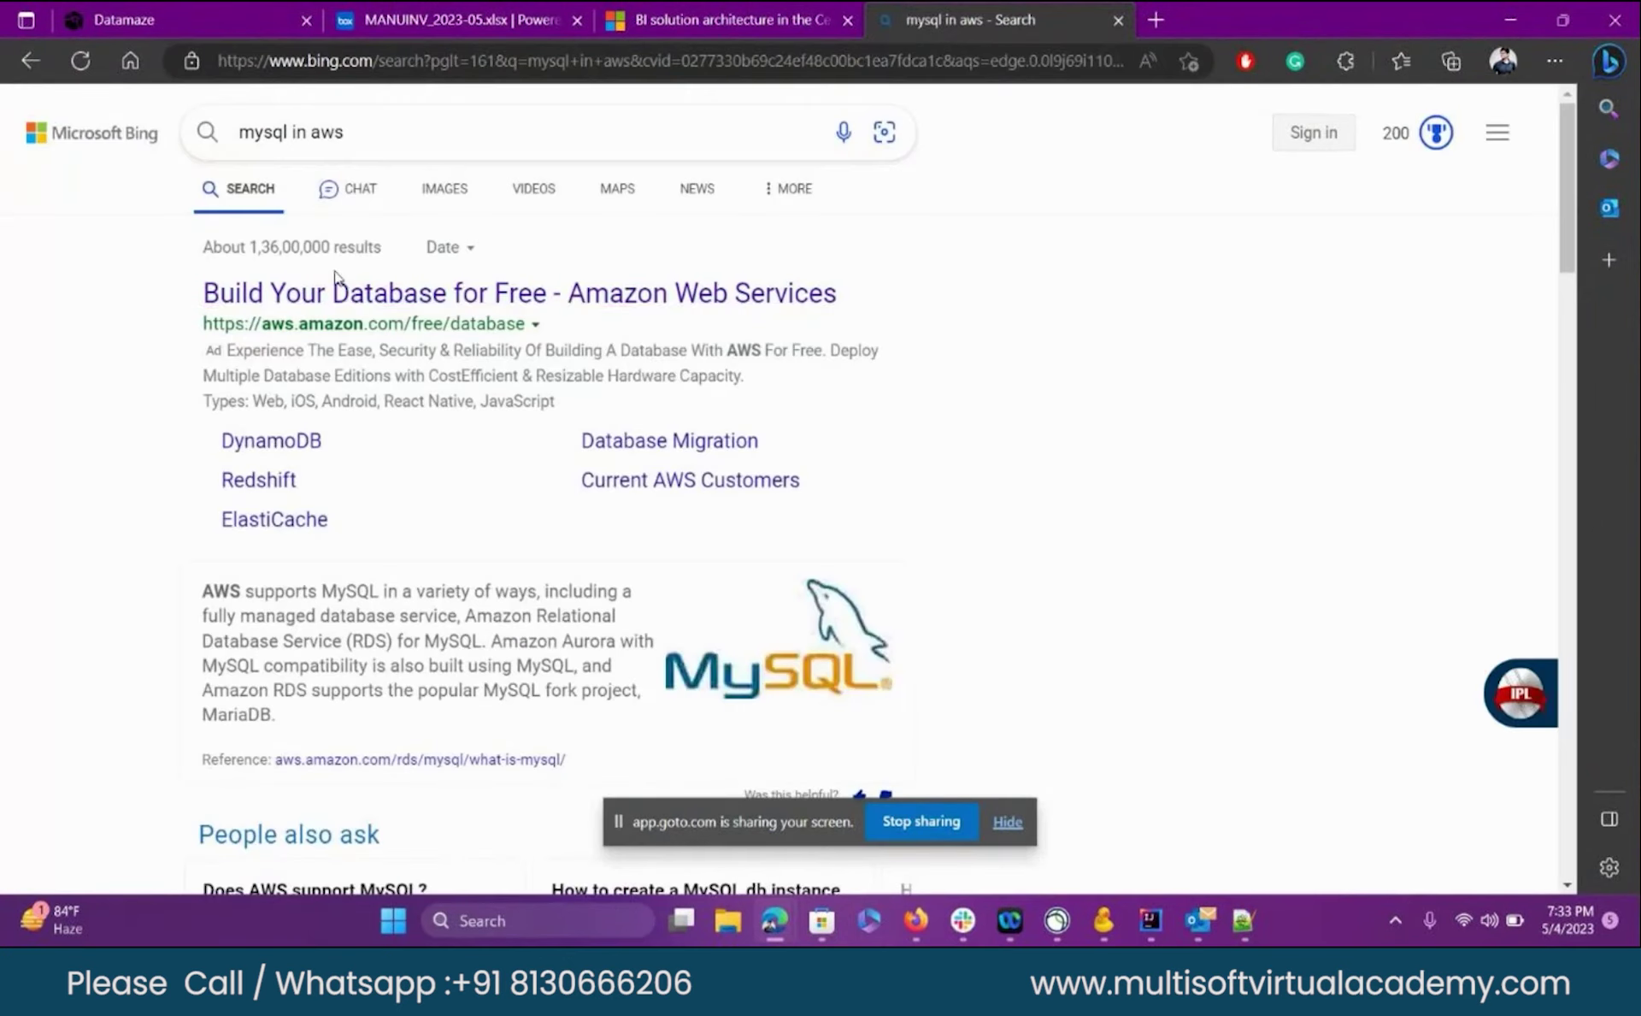
left_click(340, 289)
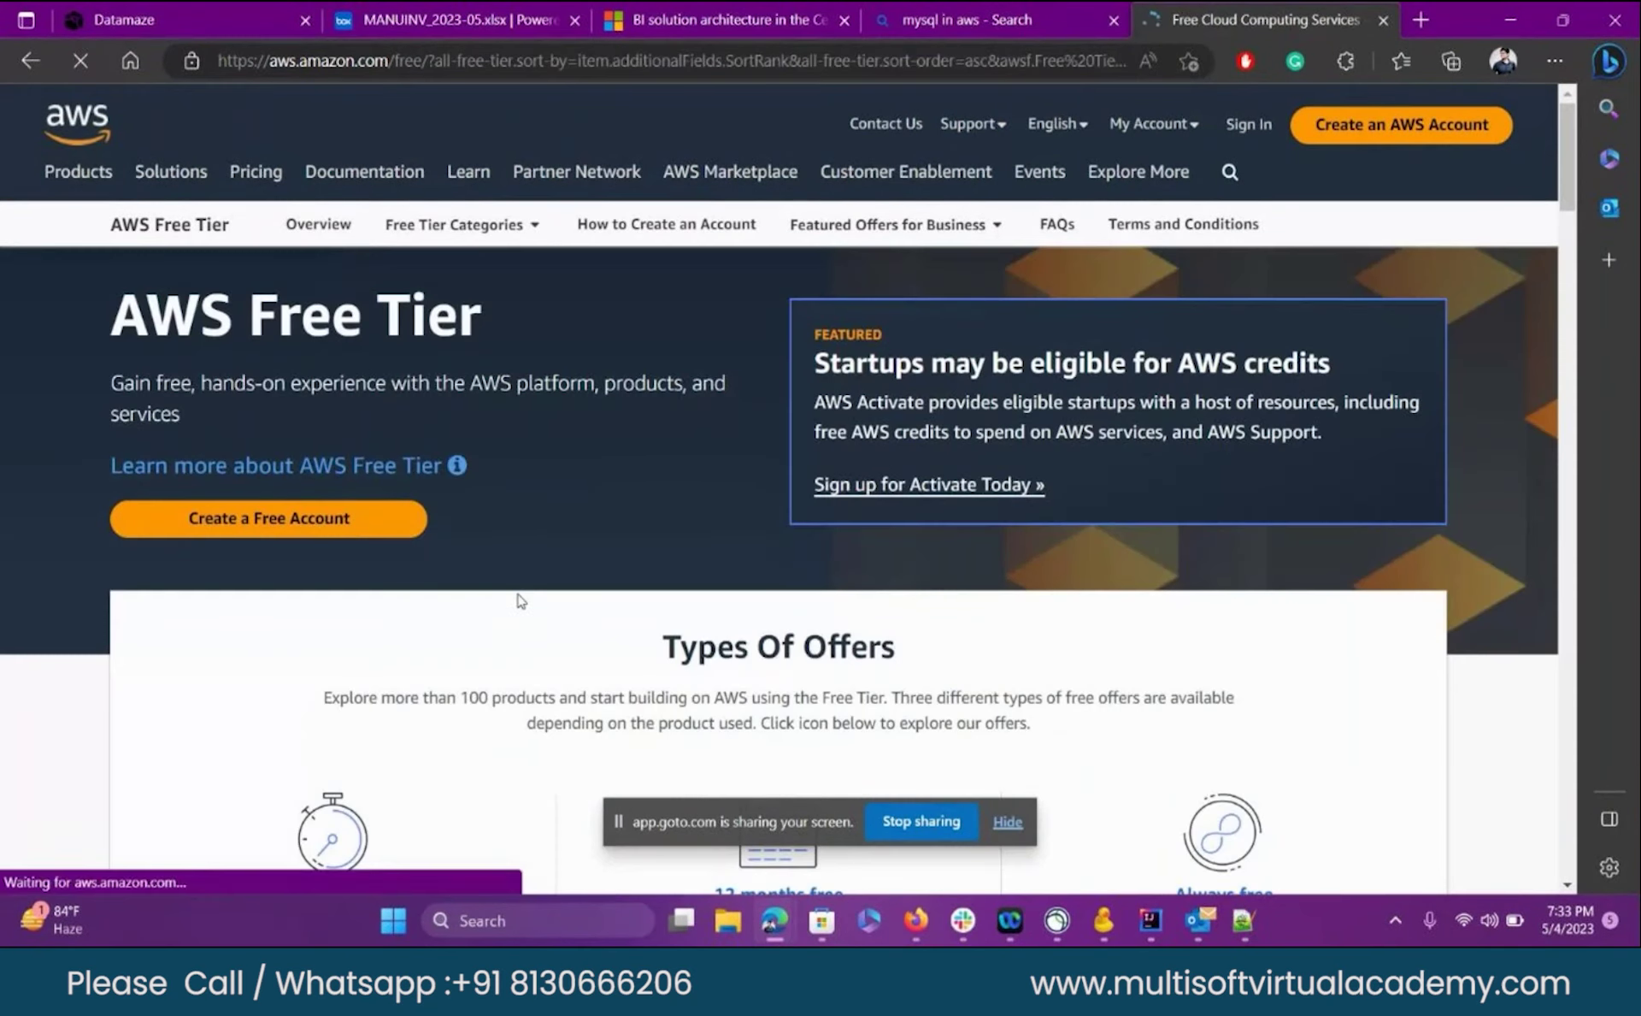
- Examine the AWS Free Tier offers for Amazon EC2, Amazon S3 and Amazon RDS, including their usage and storage allowances
scroll(521, 601, "down", 10)
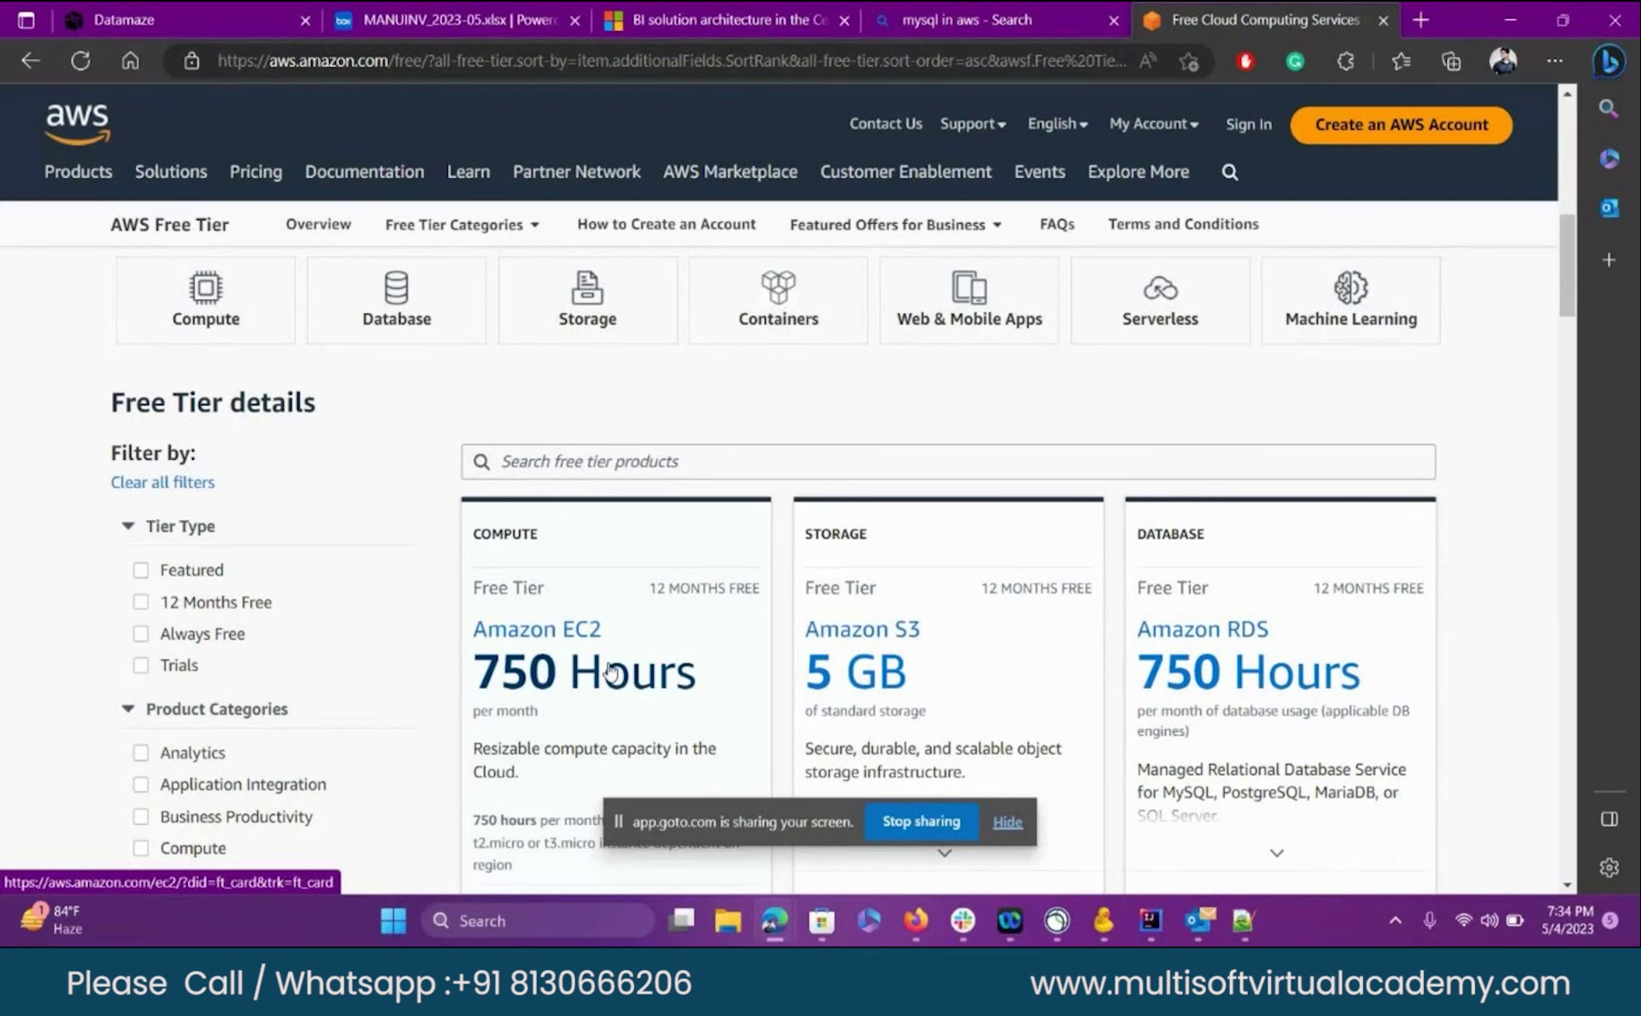
left_click(924, 225)
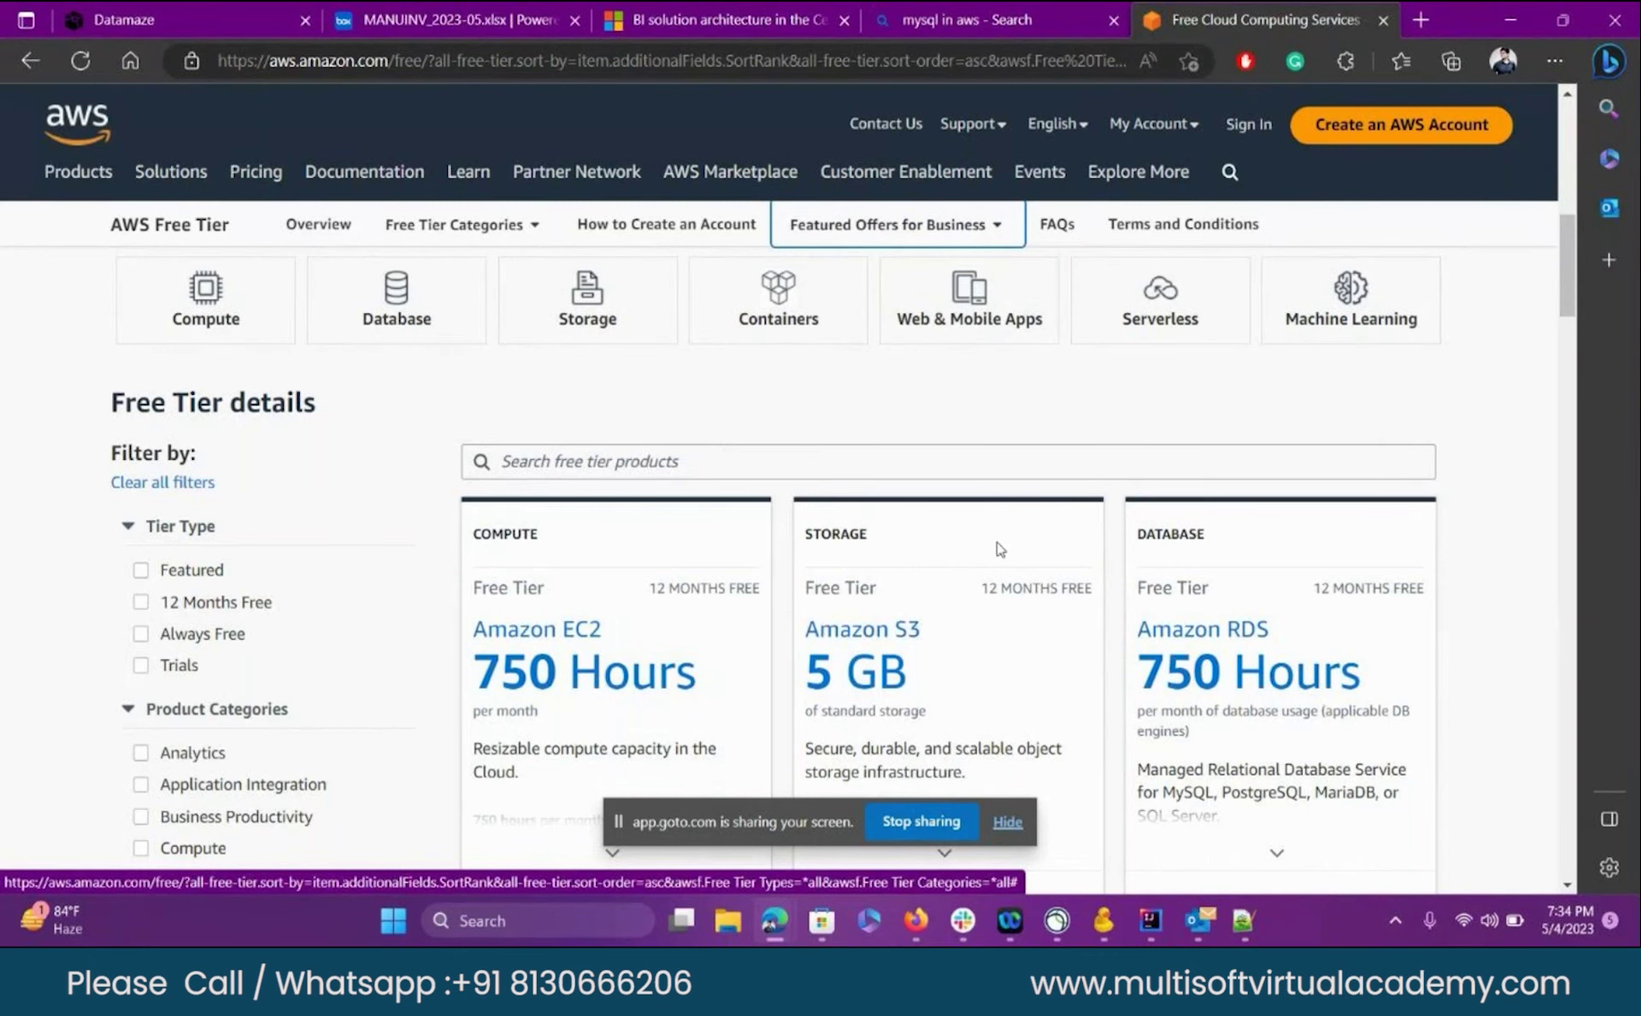
scroll(1005, 554, "down", 2)
mouse_move(1262, 608)
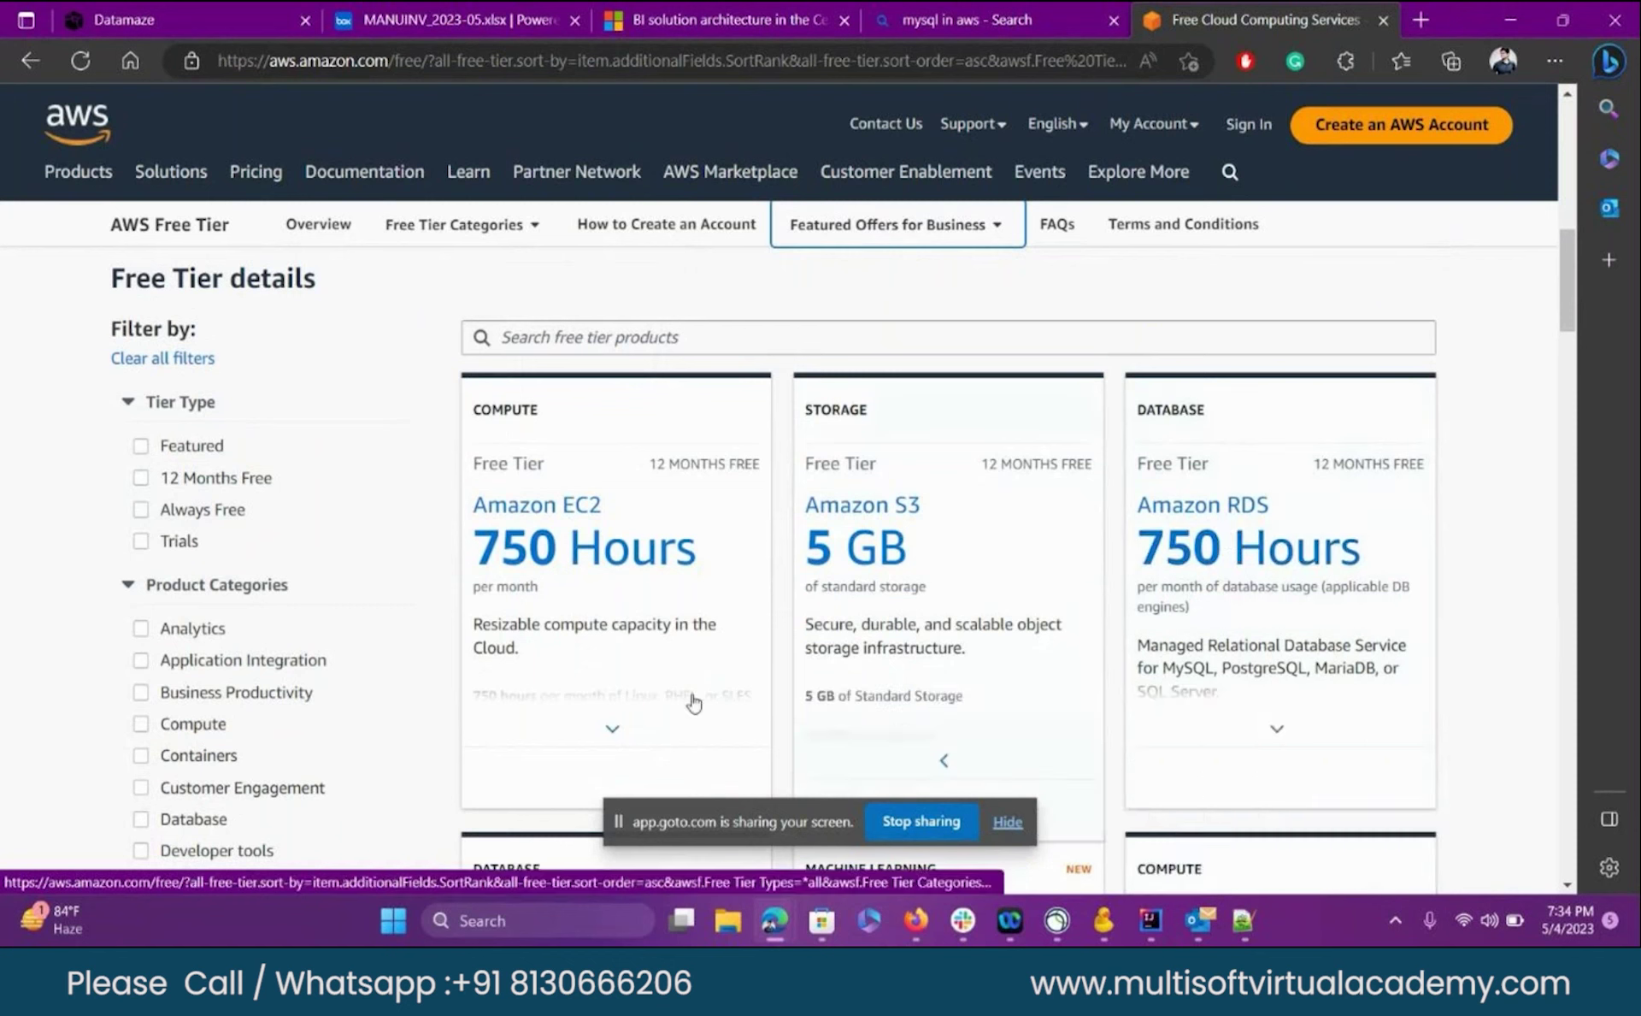
mouse_move(635, 666)
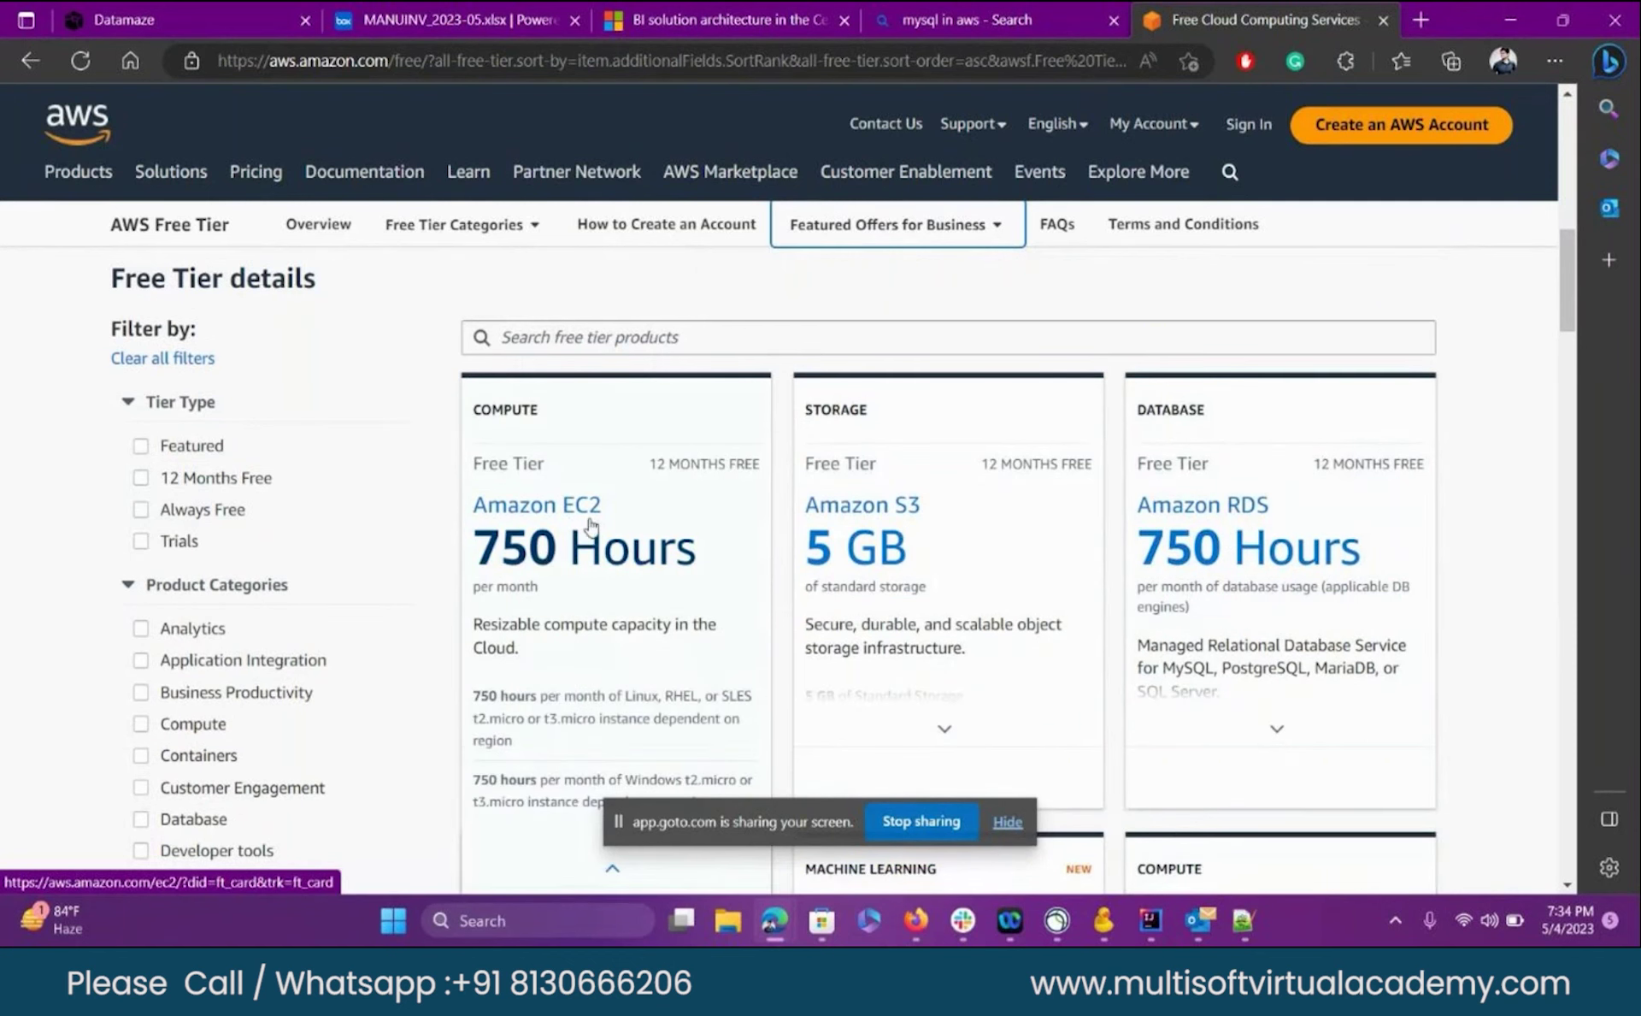
mouse_move(1177, 512)
scroll(1177, 512, "down", 1)
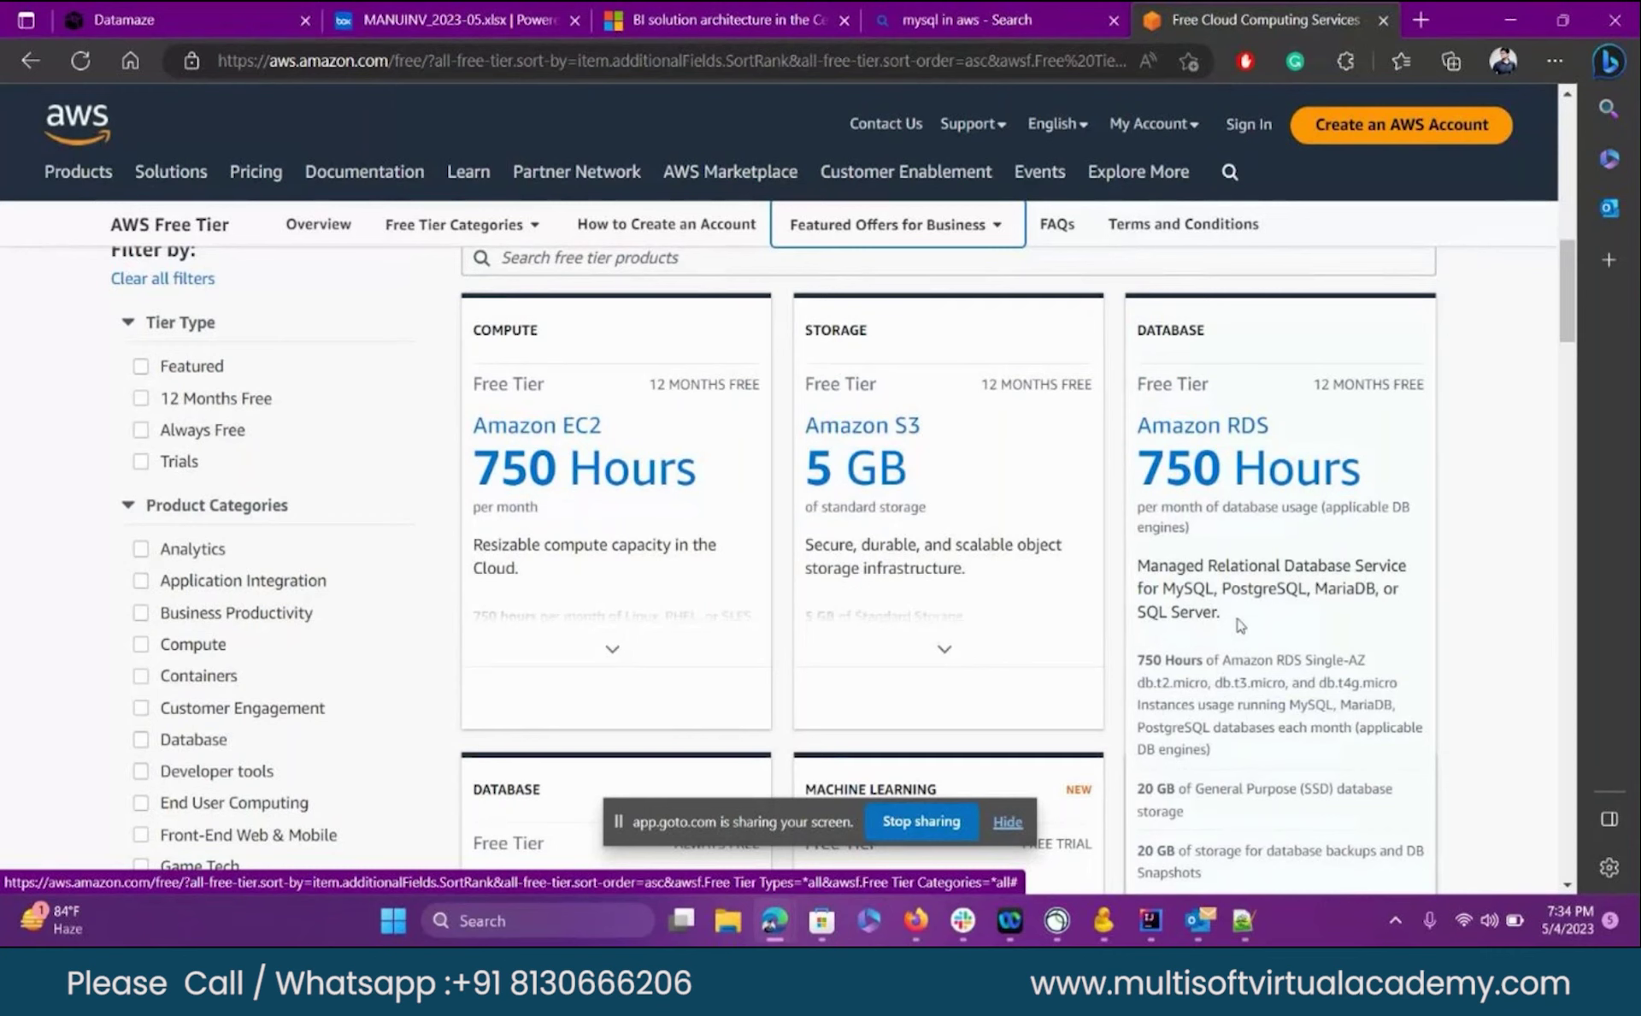
scroll(1239, 624, "down", 2)
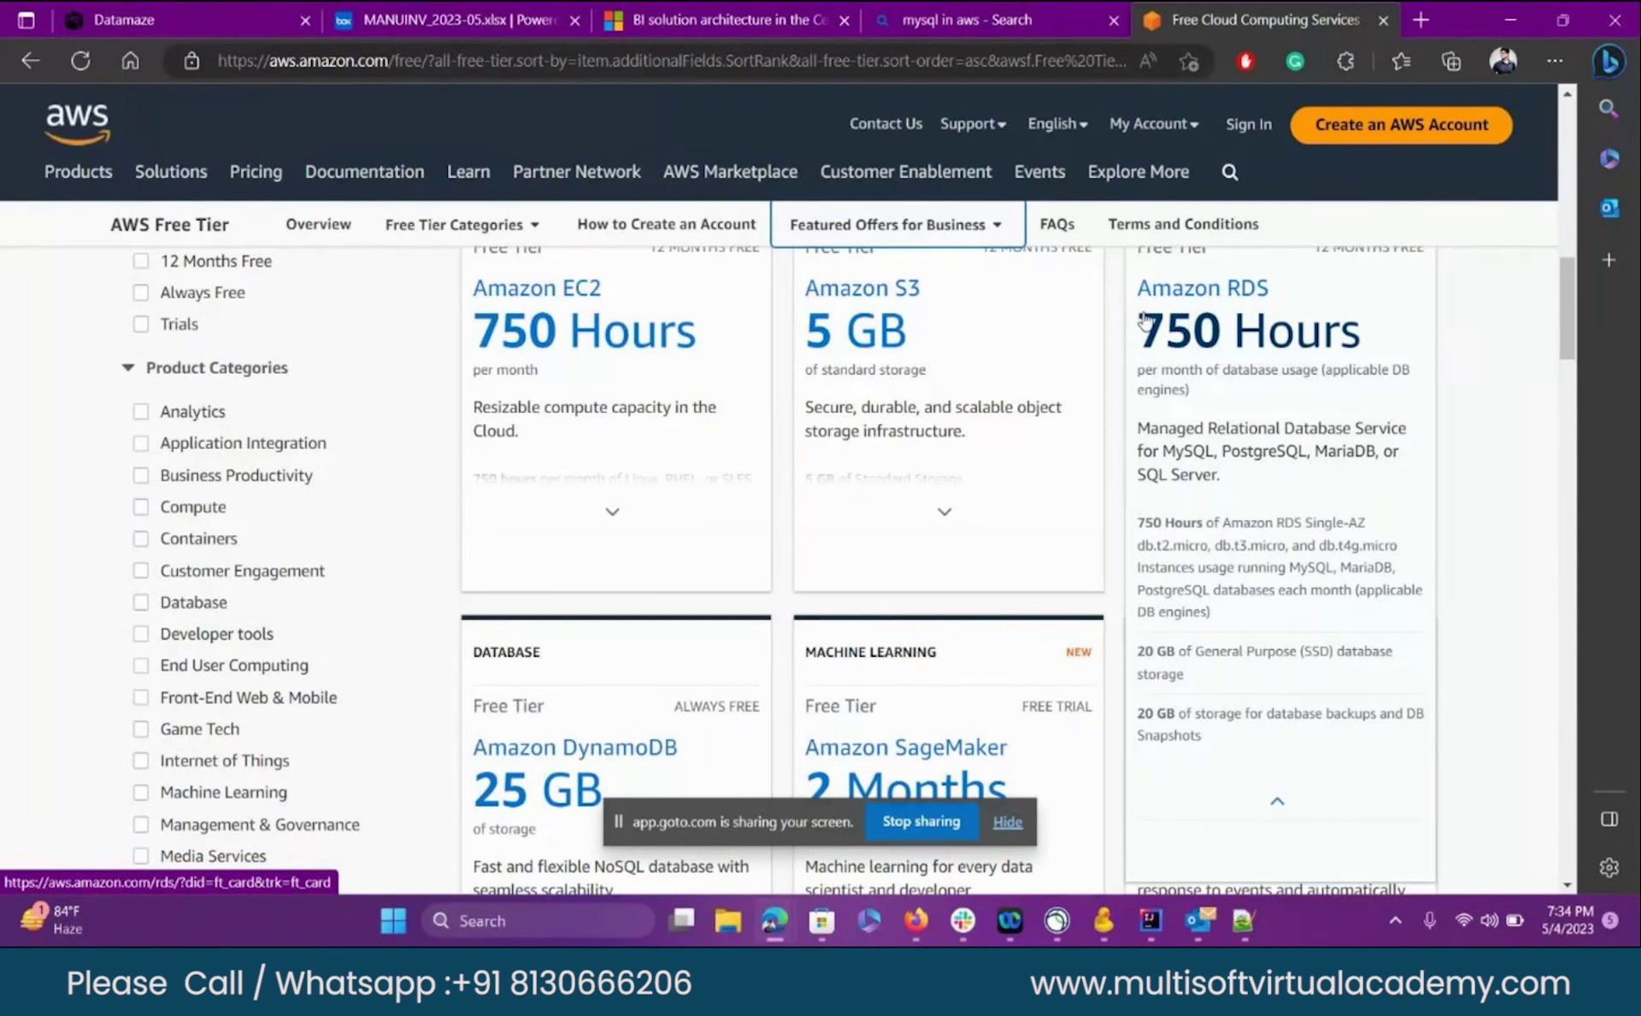
mouse_move(667, 387)
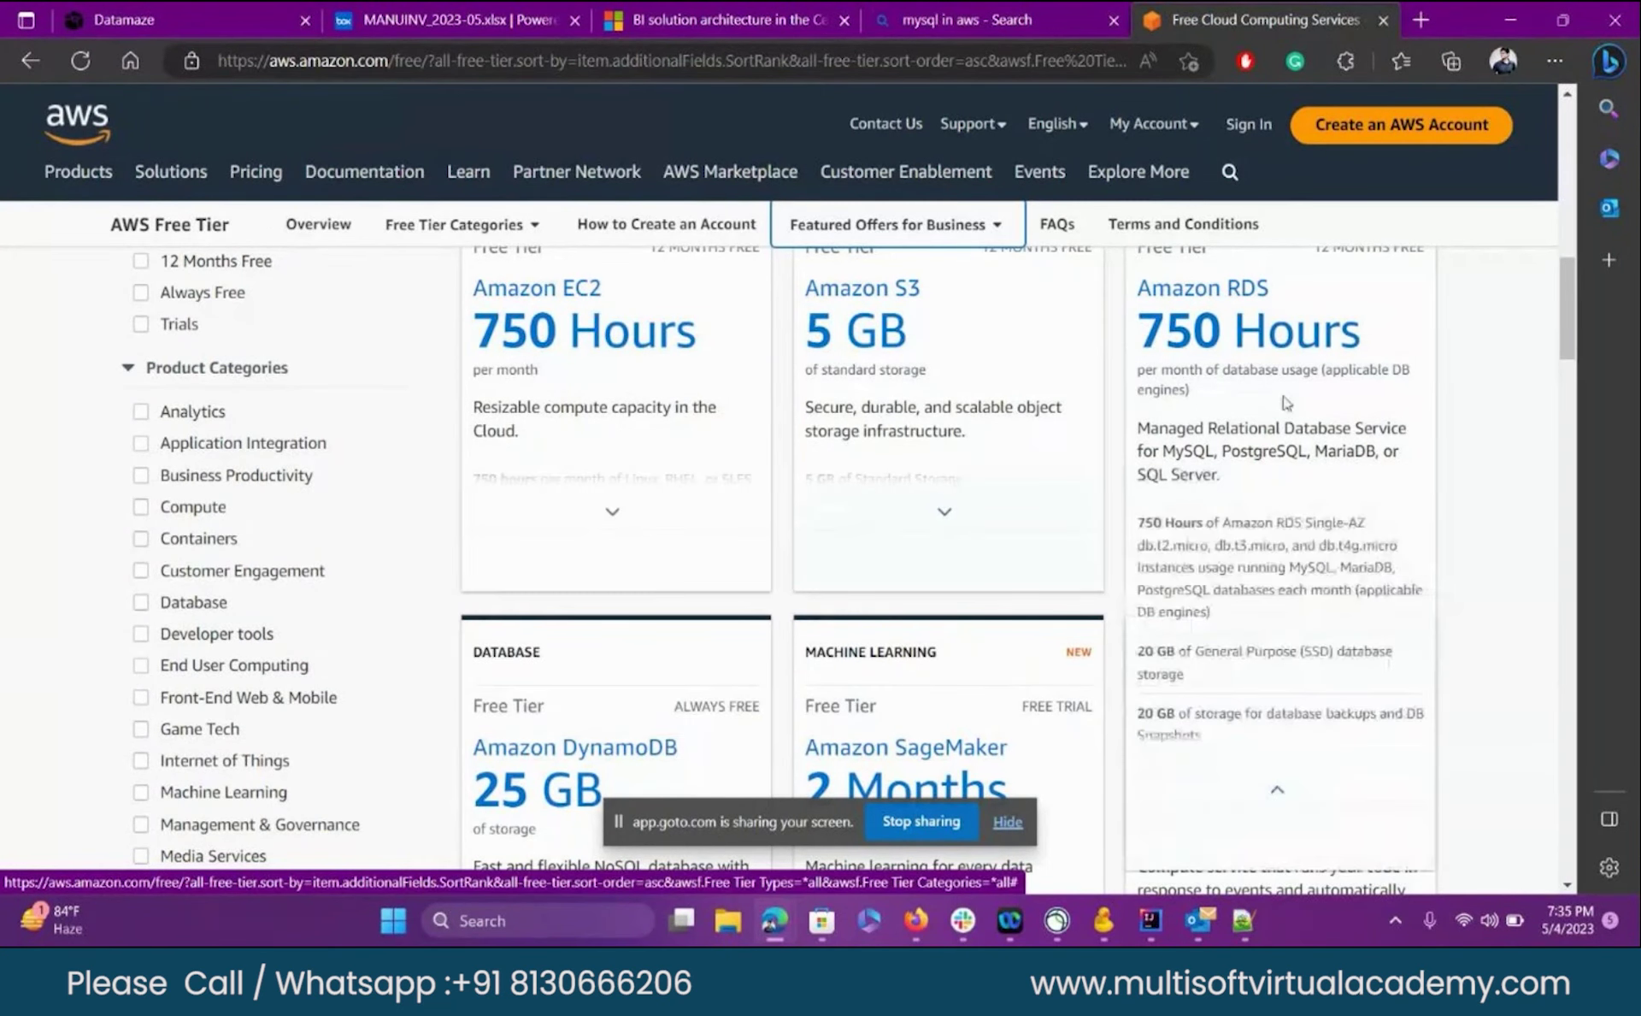
mouse_move(1294, 354)
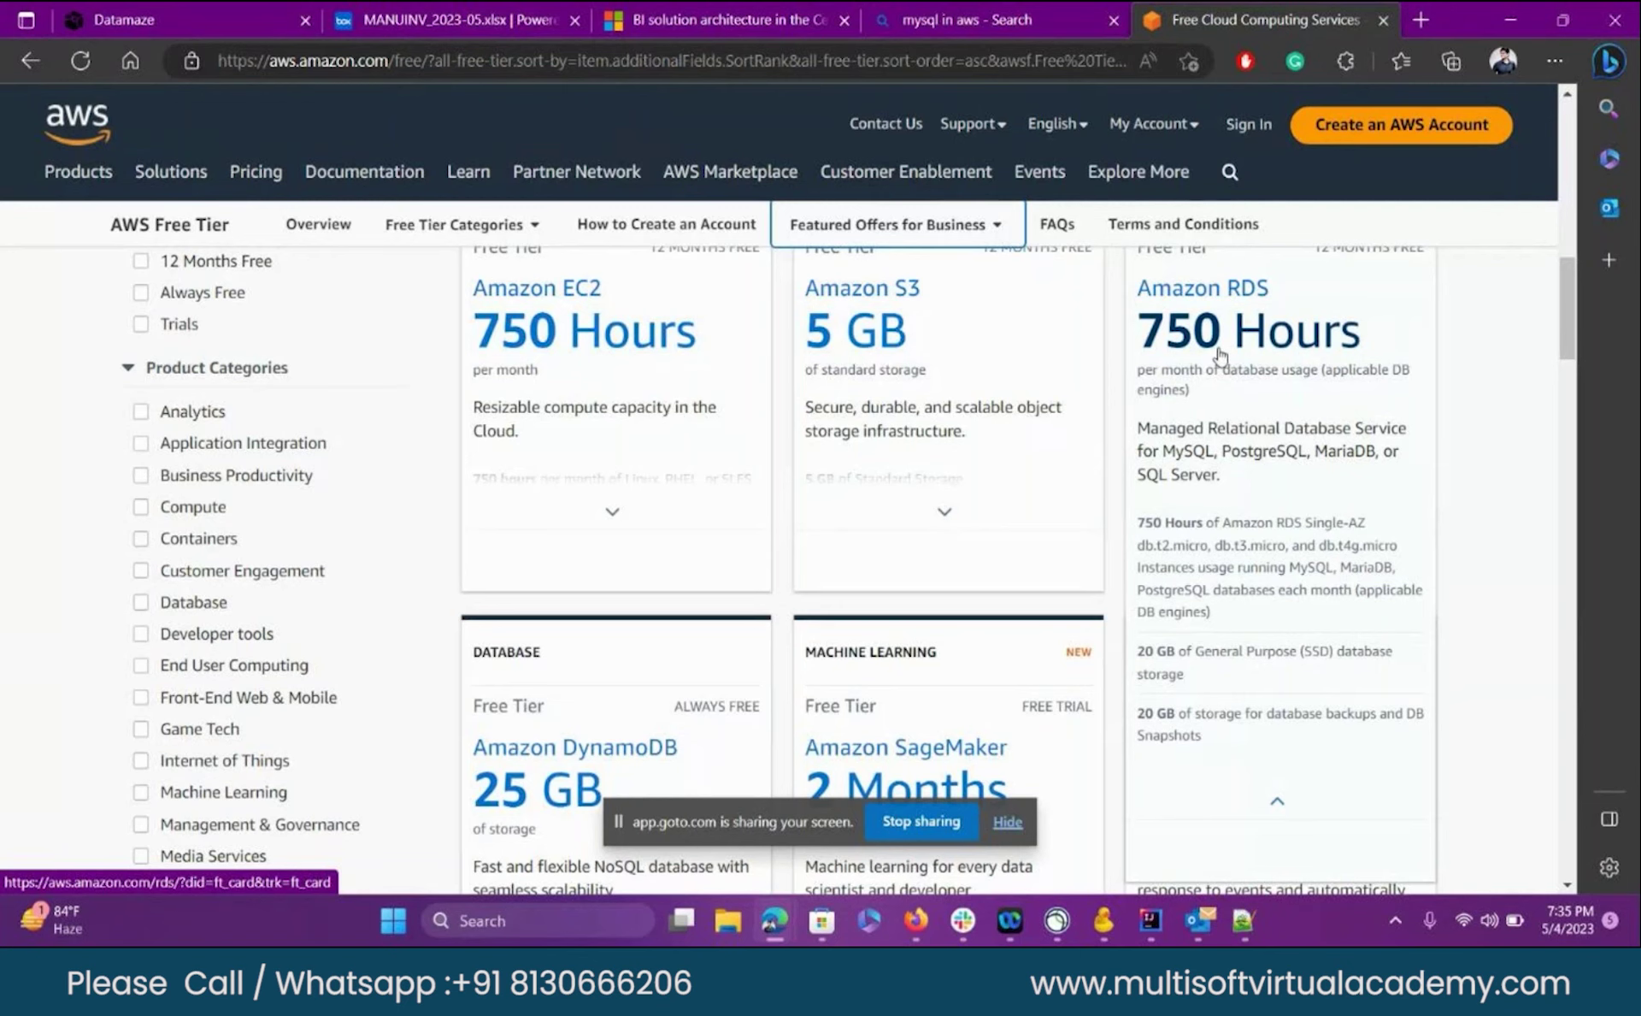
- Search for "ibm cloud" in a new browser tab, open the IBM Cloud site and close the leftover search tab
left_click(1423, 19)
type("ibm cloud")
key("Return")
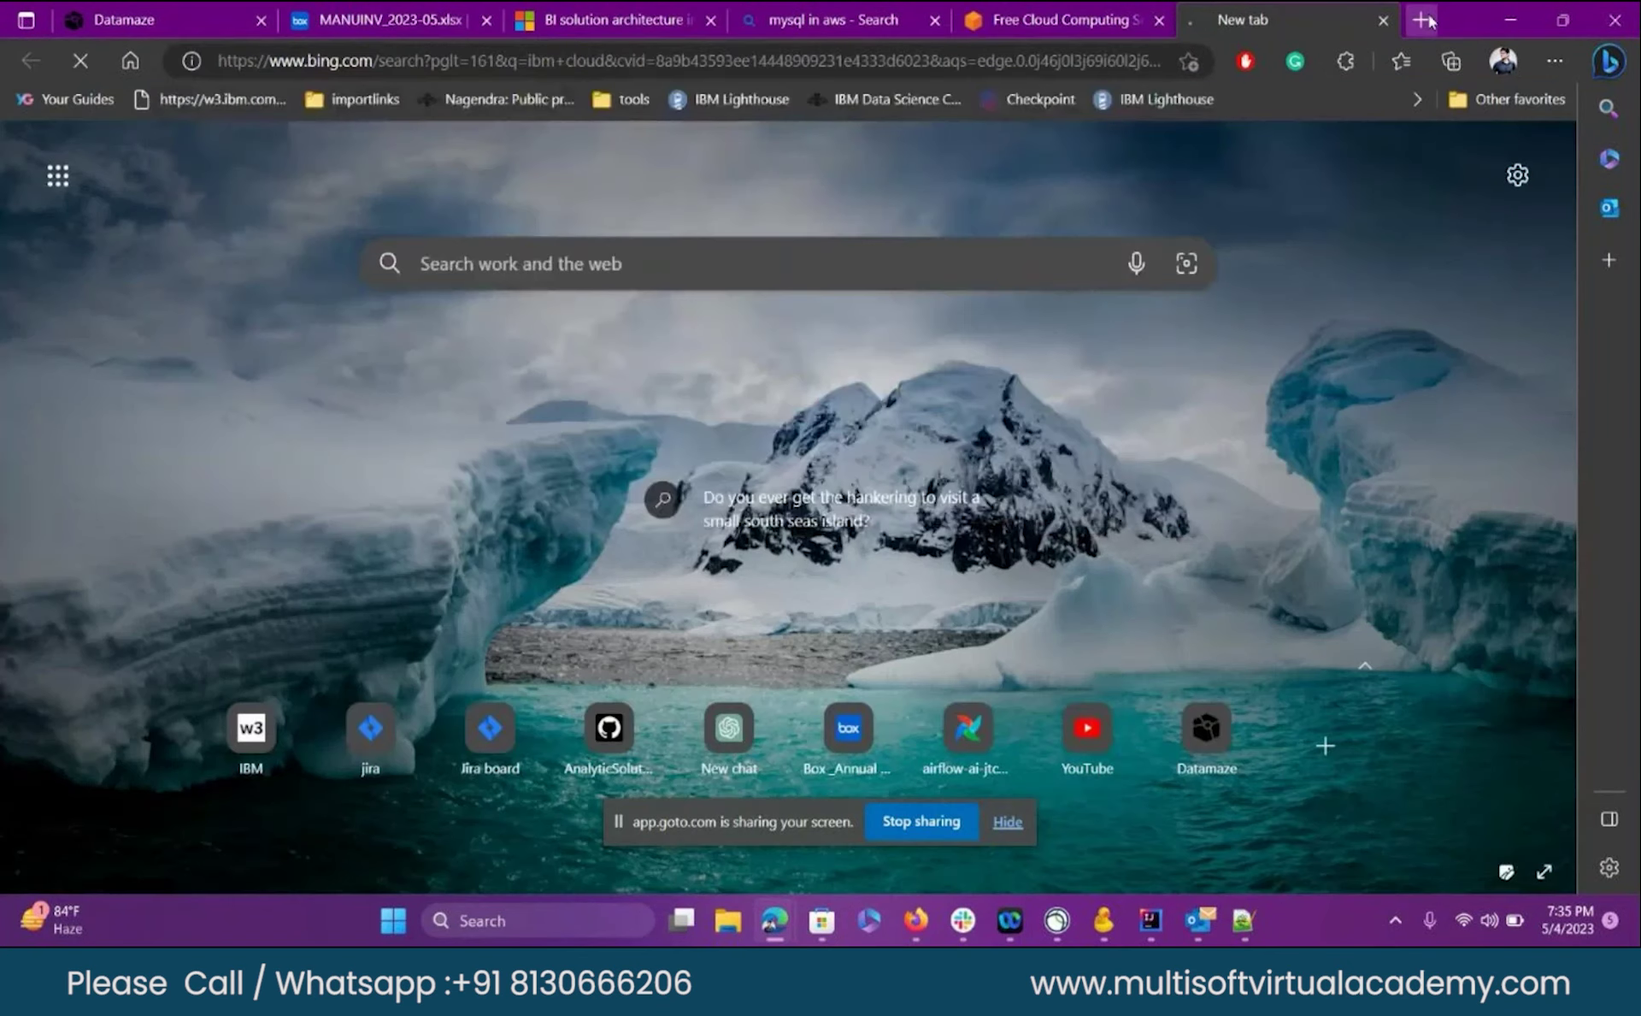
left_click(277, 340)
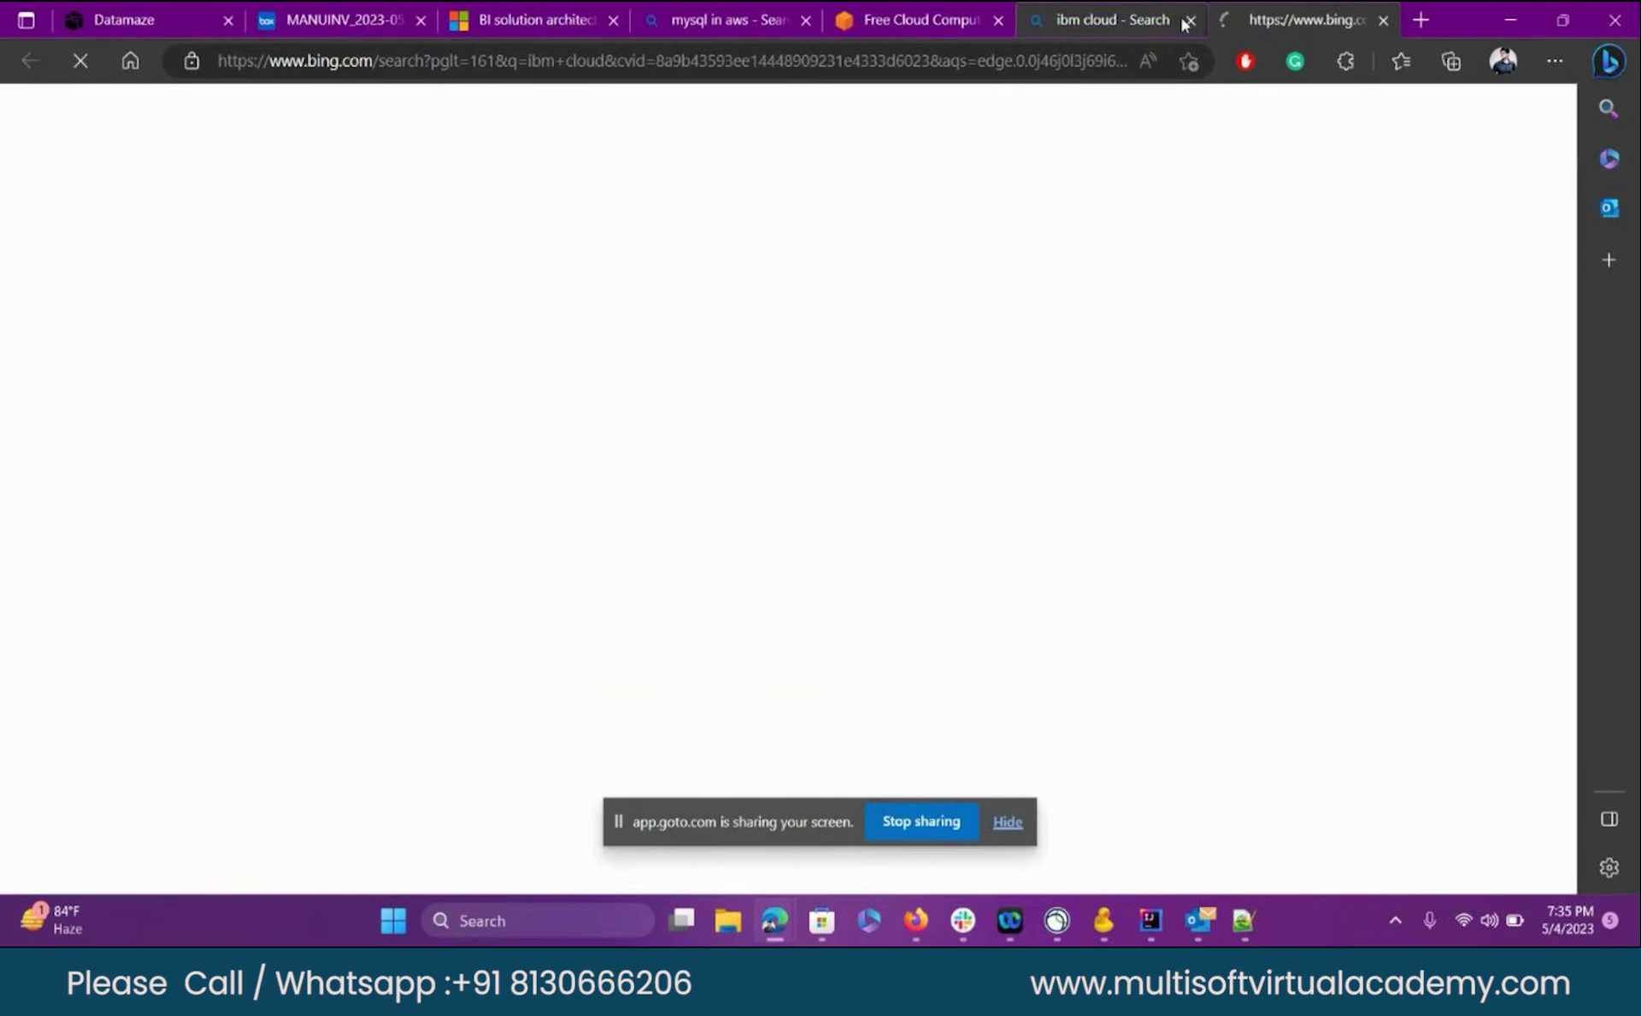
left_click(1188, 20)
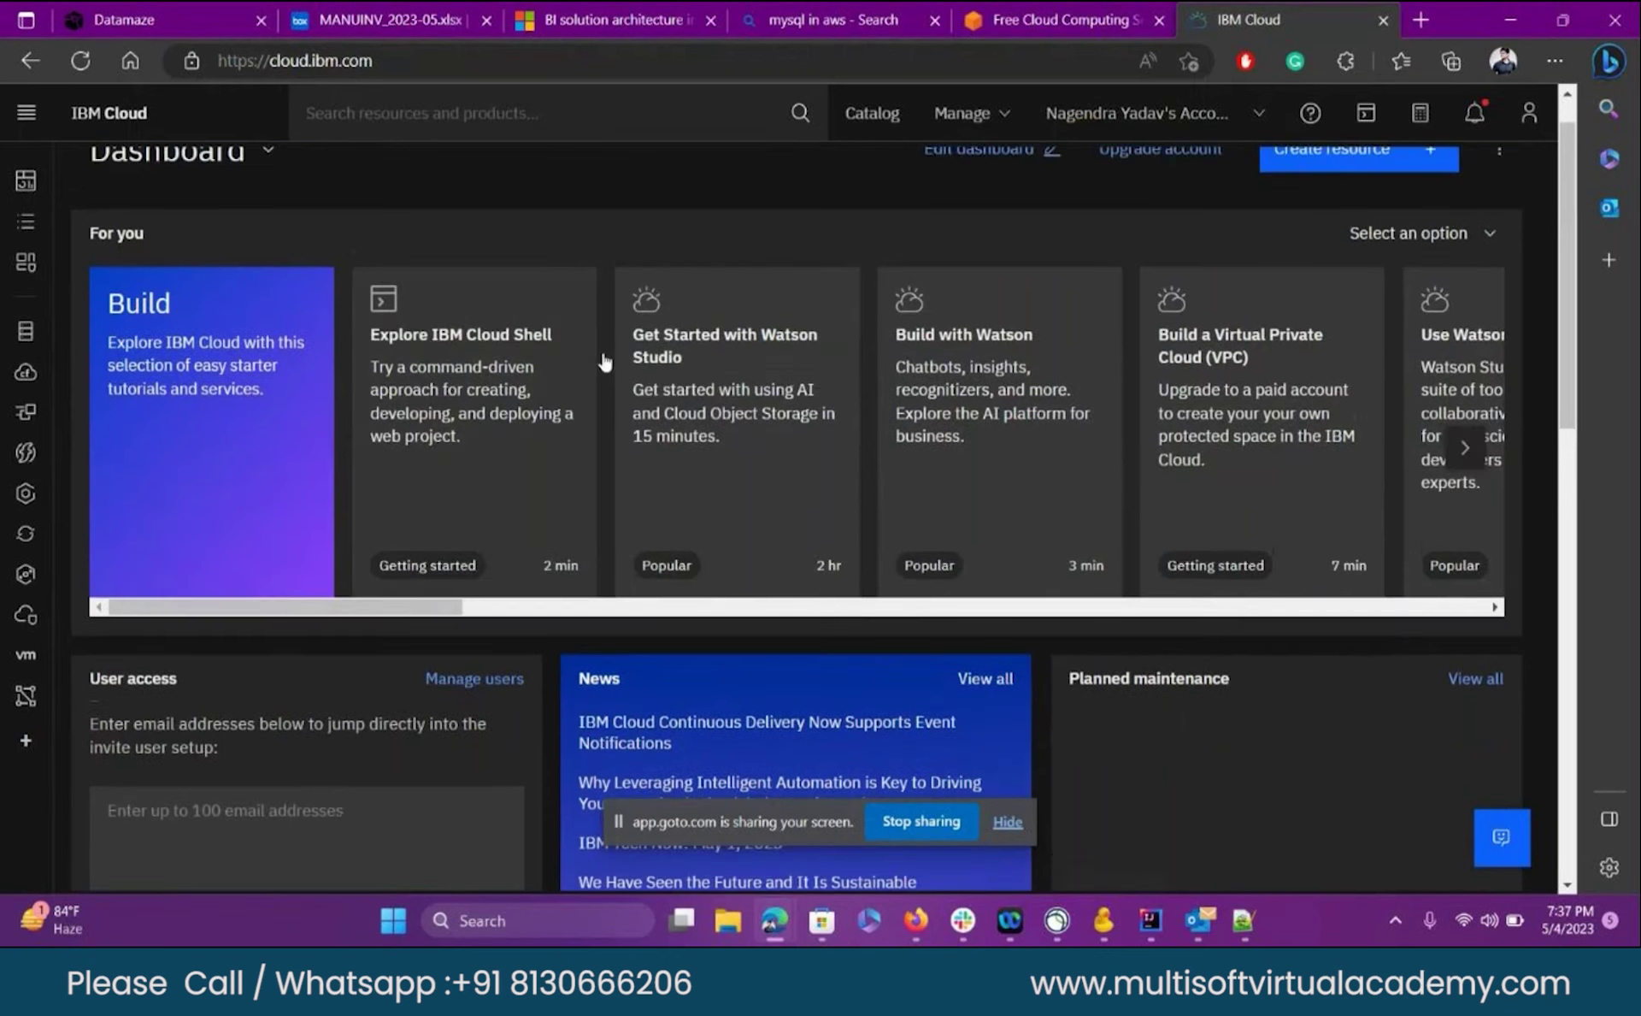
- Look through the IBM Cloud service categories and open the account's Resource list
mouse_move(1014, 39)
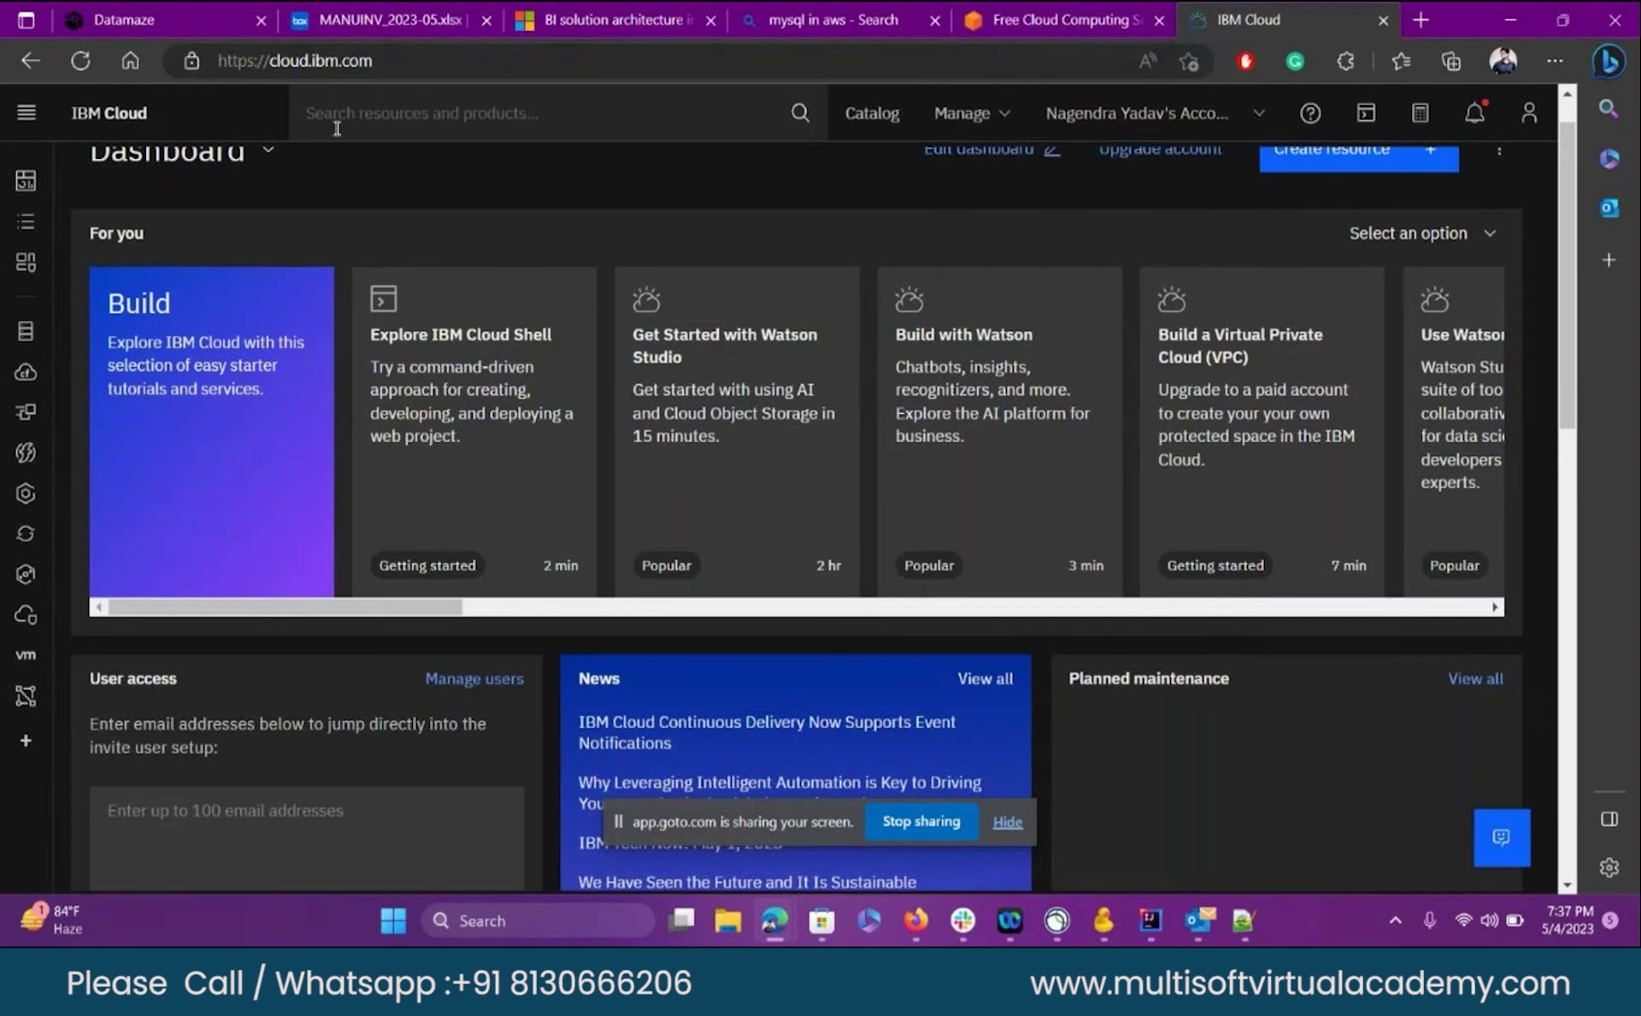
left_click(35, 120)
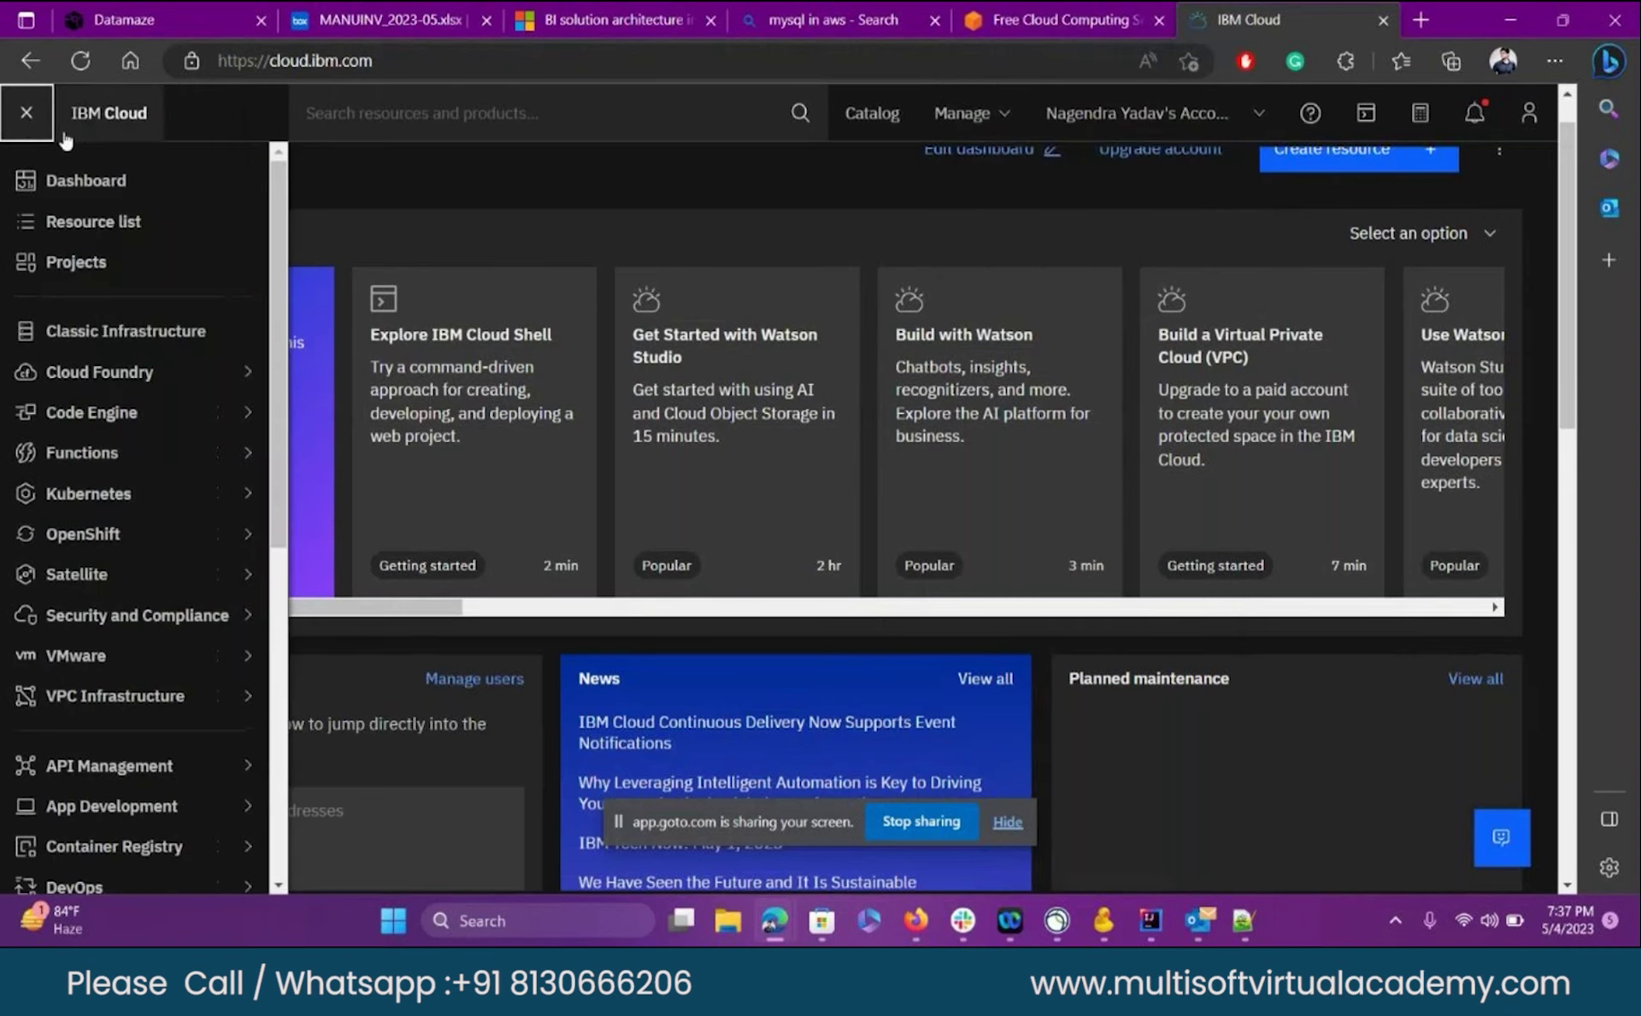
scroll(598, 495, "down", 5)
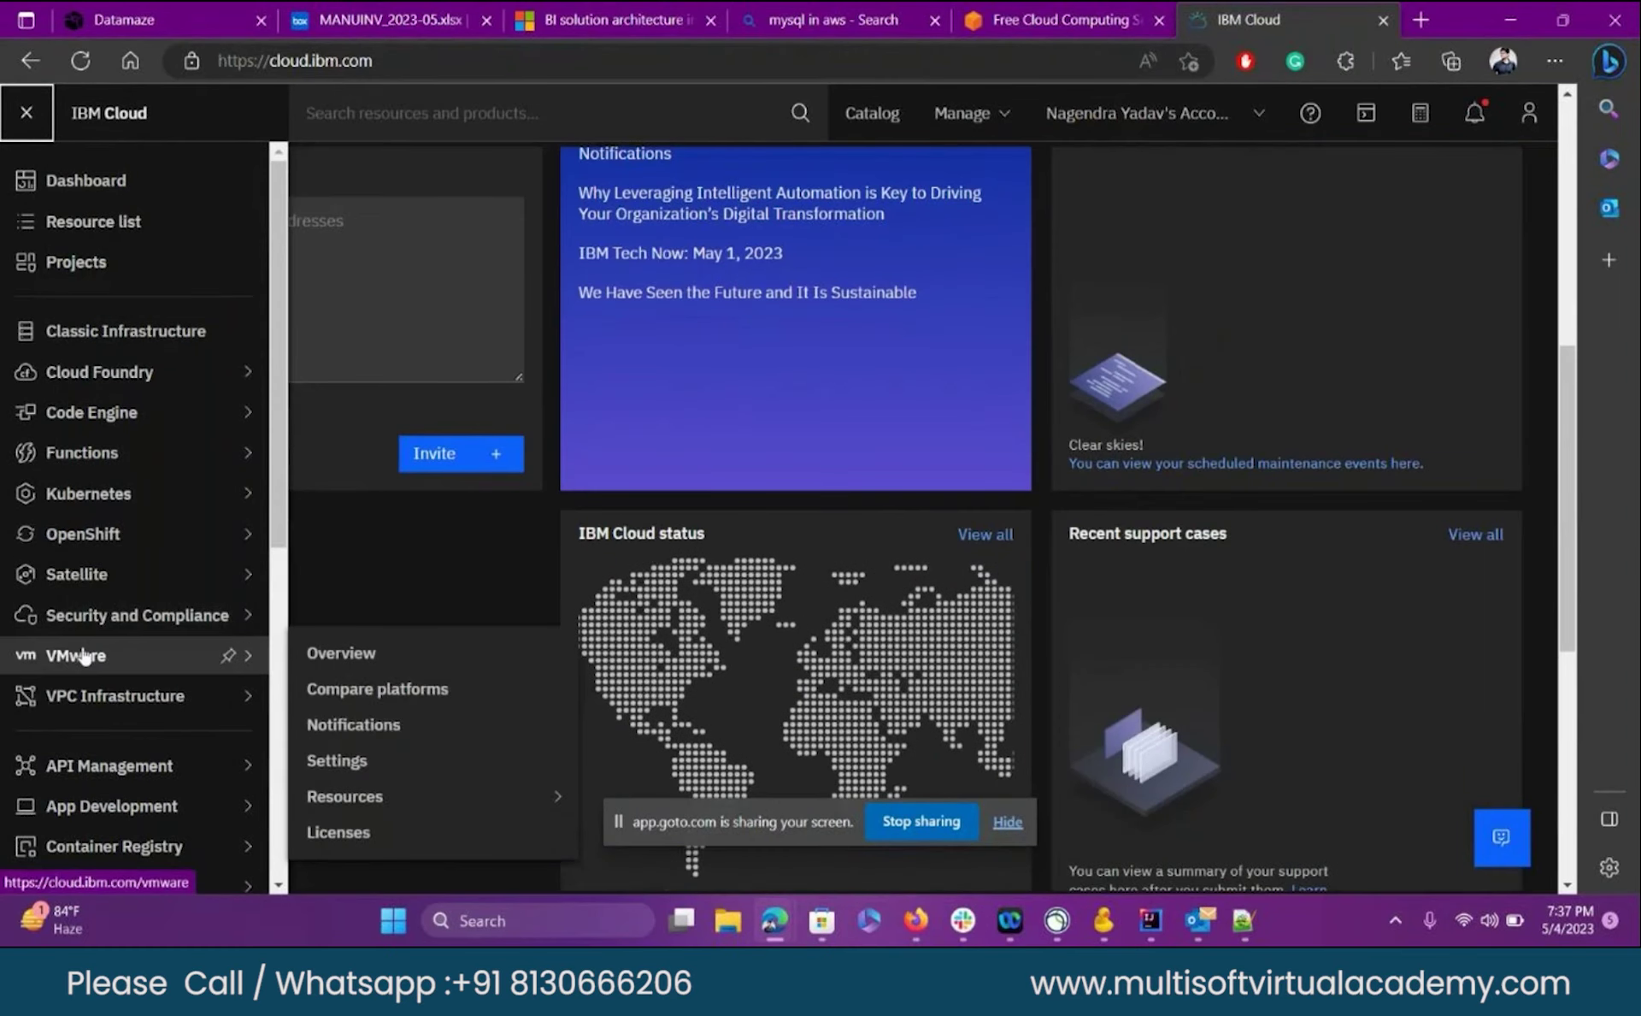
scroll(93, 753, "down", 1)
scroll(93, 752, "down", 1)
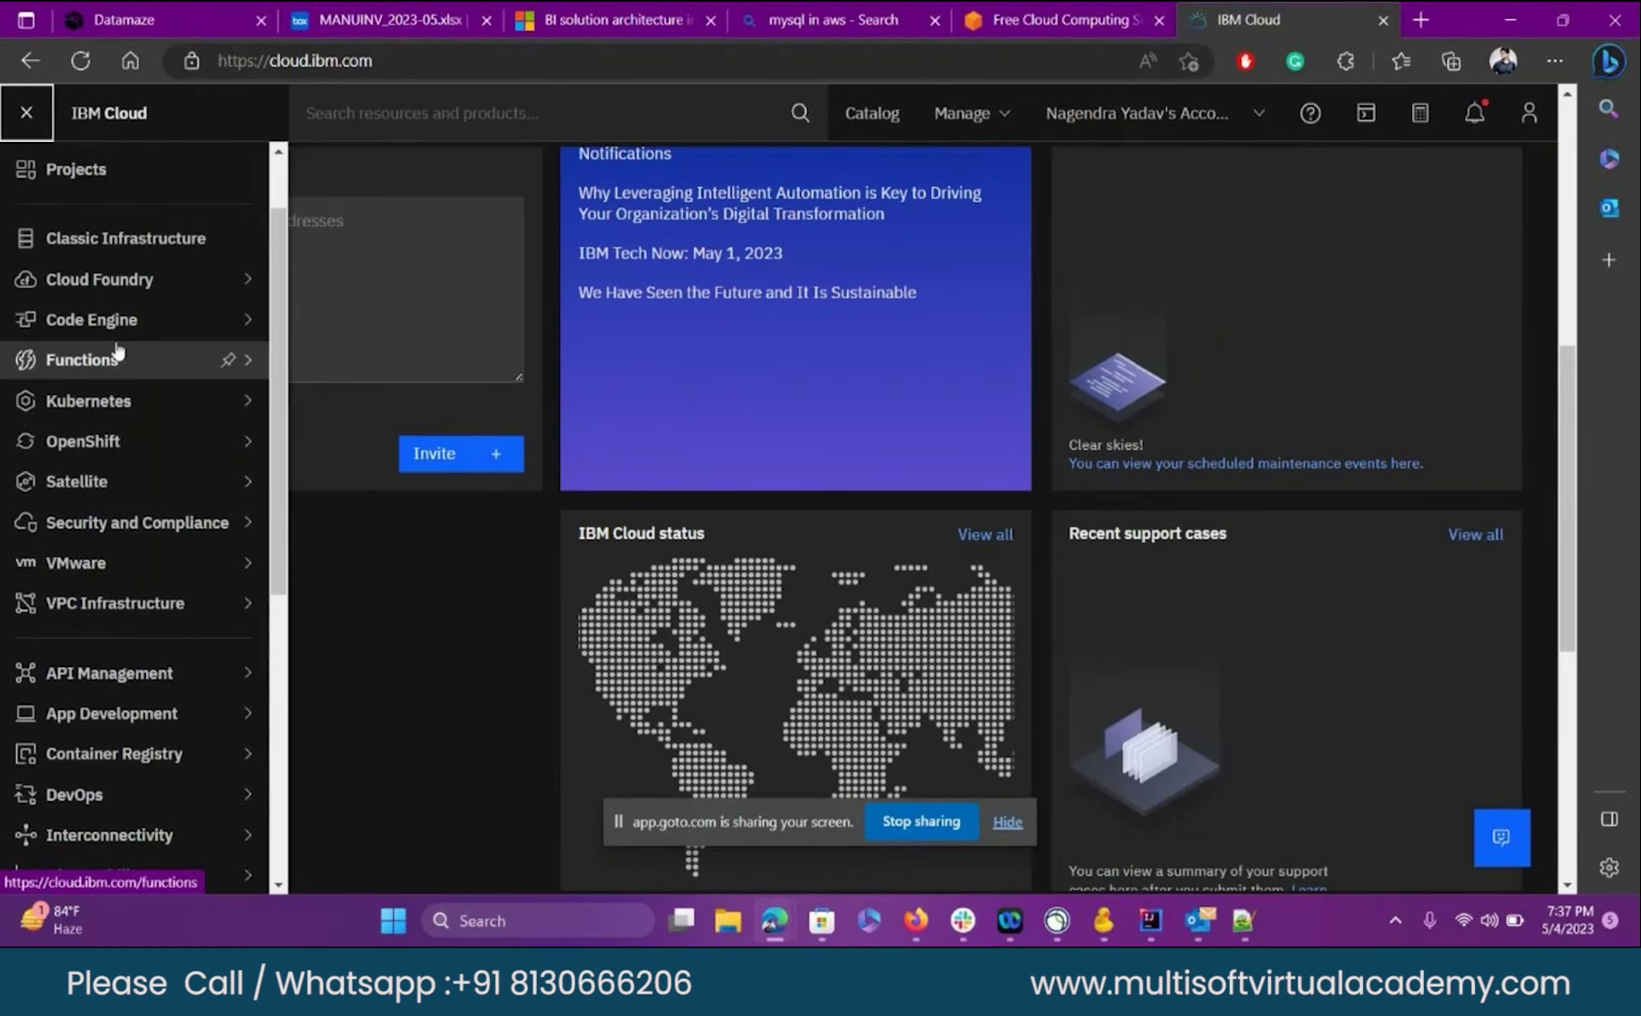
scroll(117, 351, "up", 1)
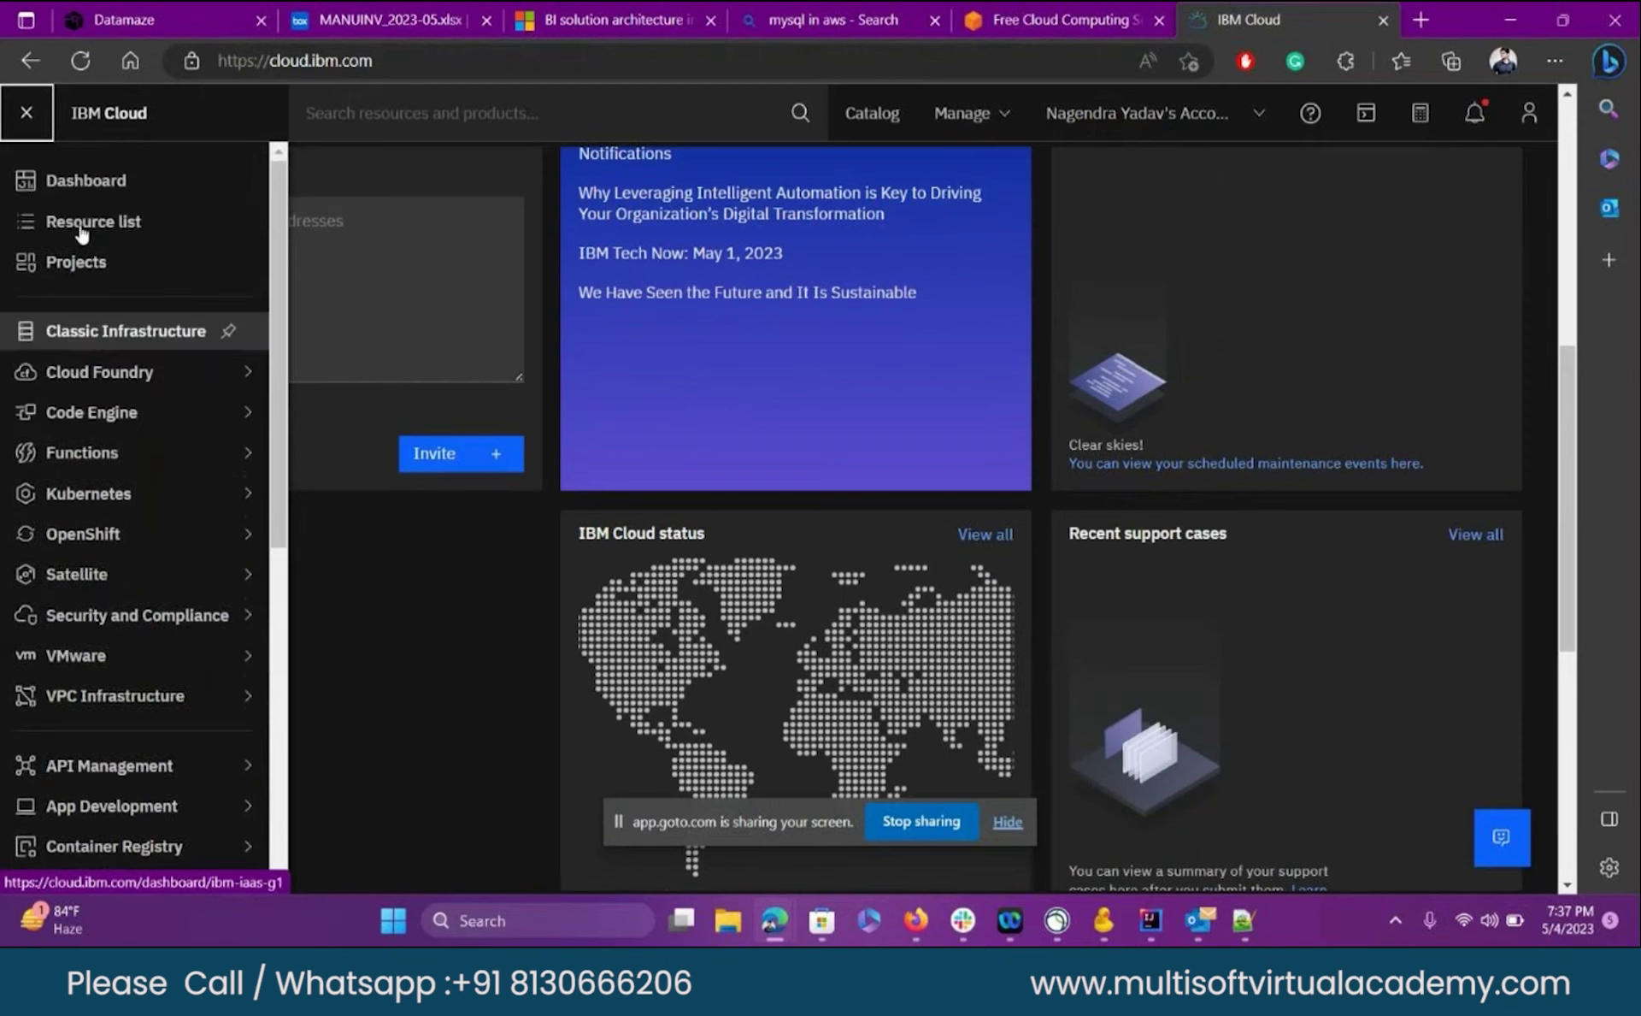
left_click(171, 236)
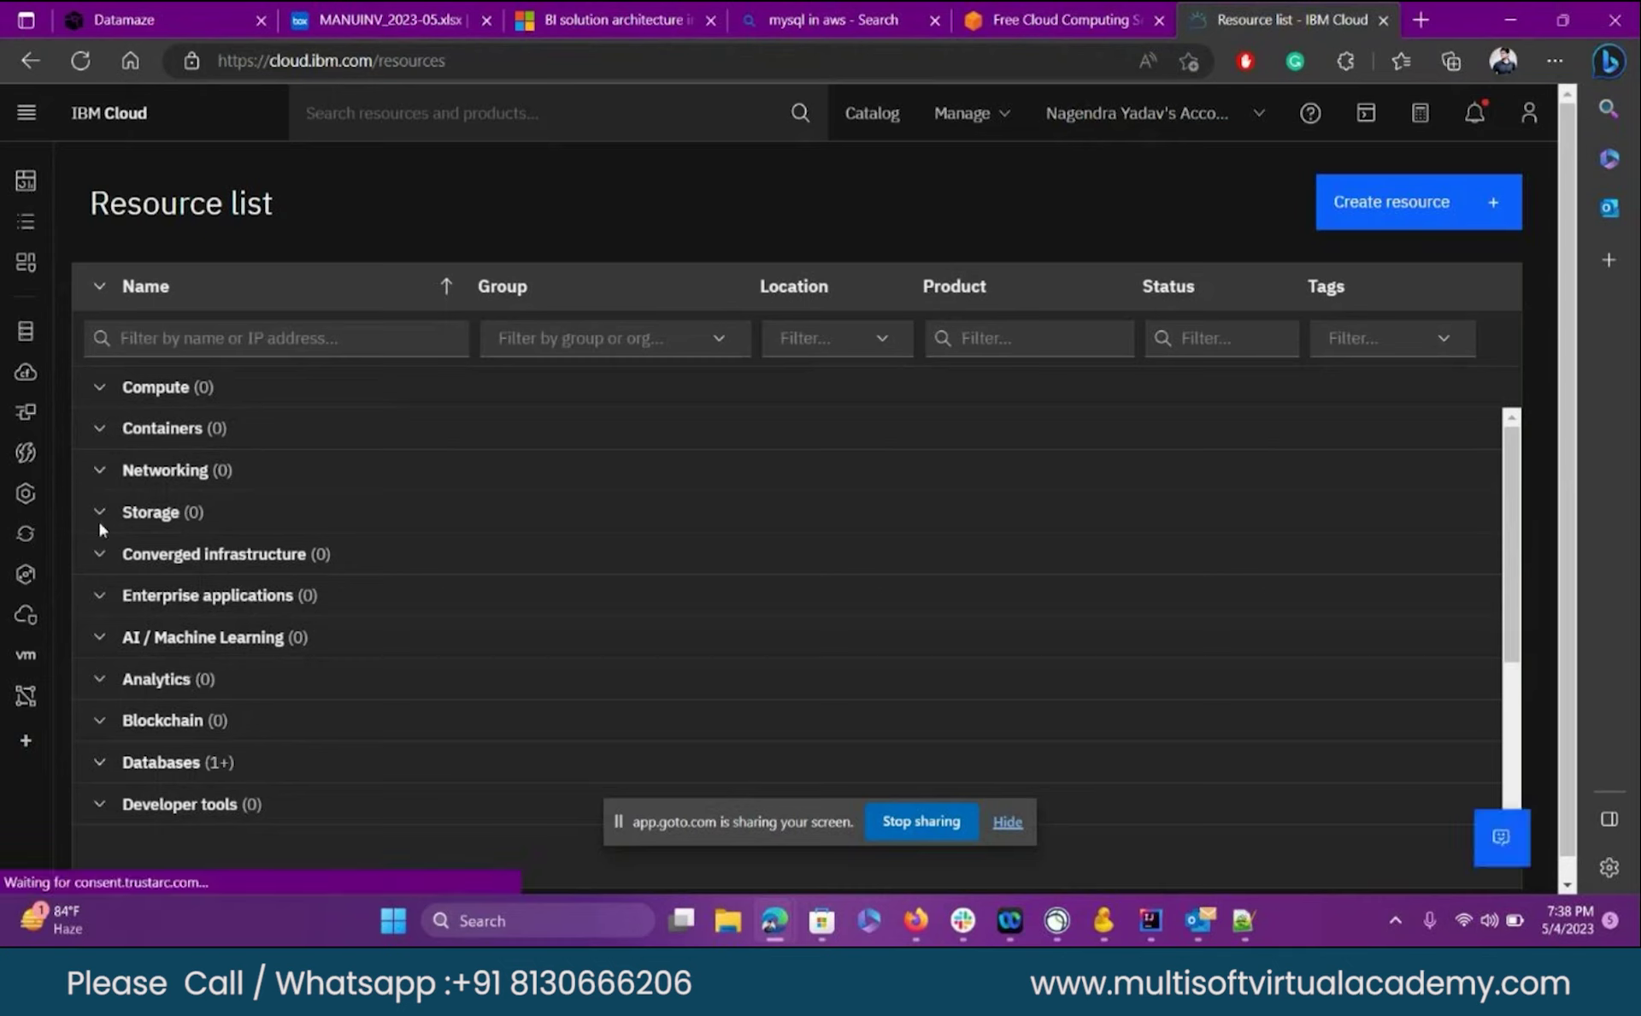
- Switch to the CEDP Cloud Adtech account and expand the Storage group in its resource list
left_click(1145, 113)
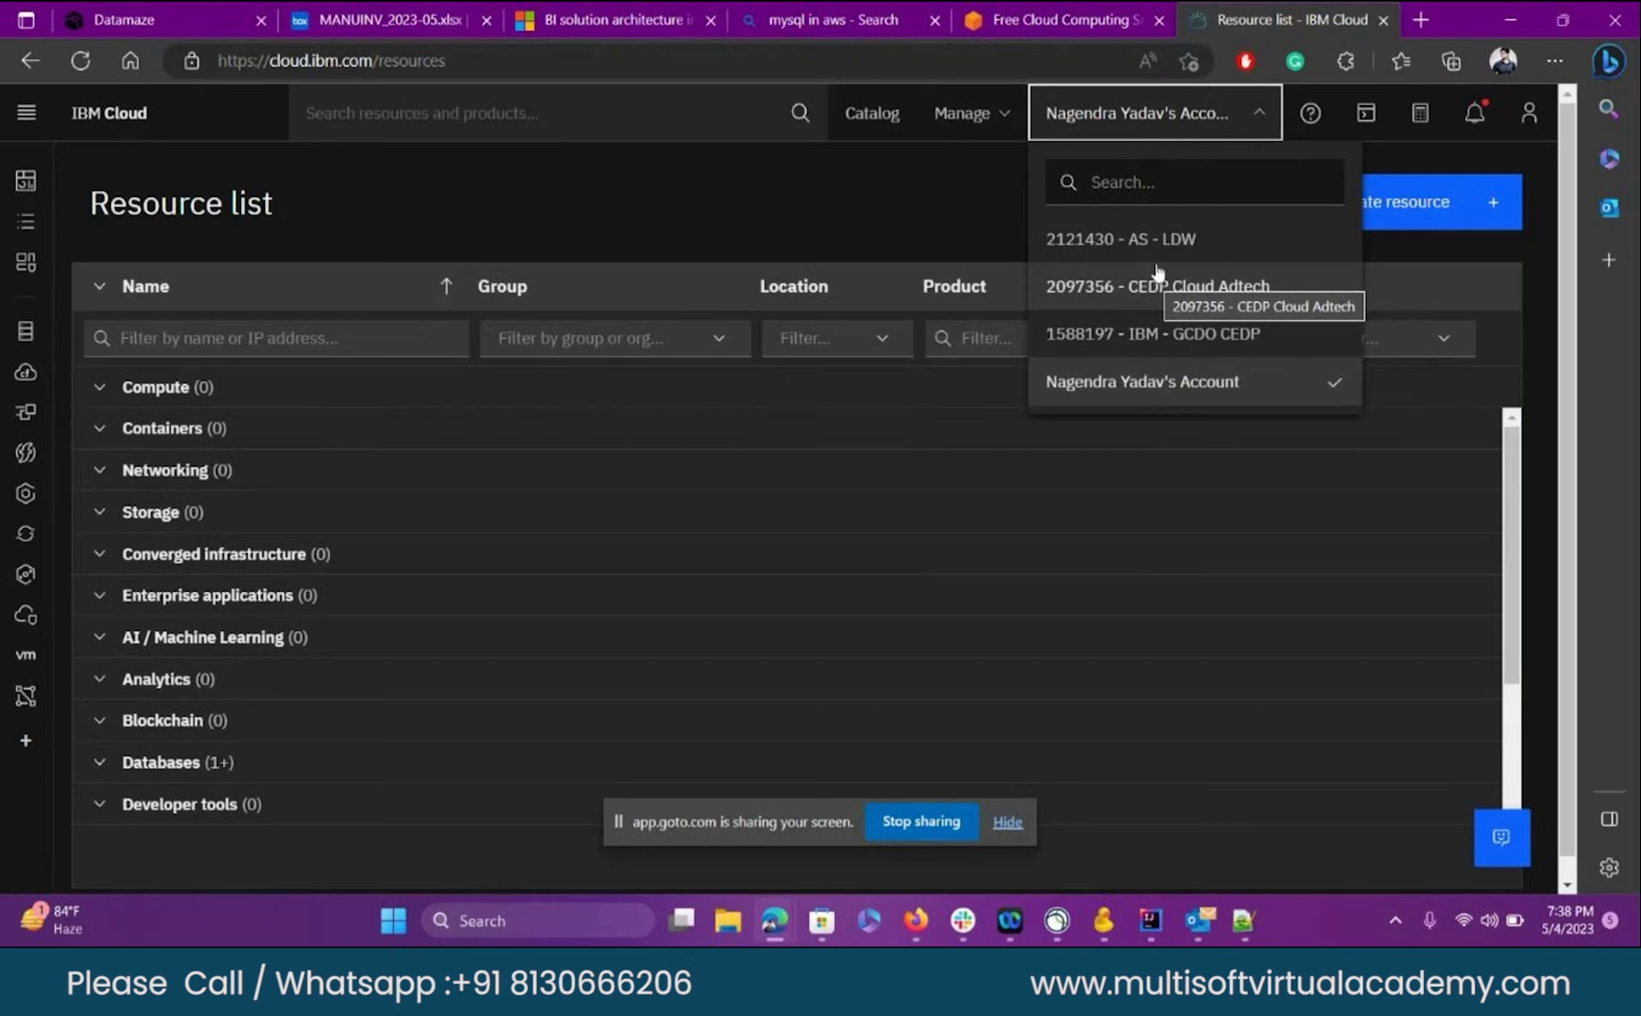
left_click(1128, 291)
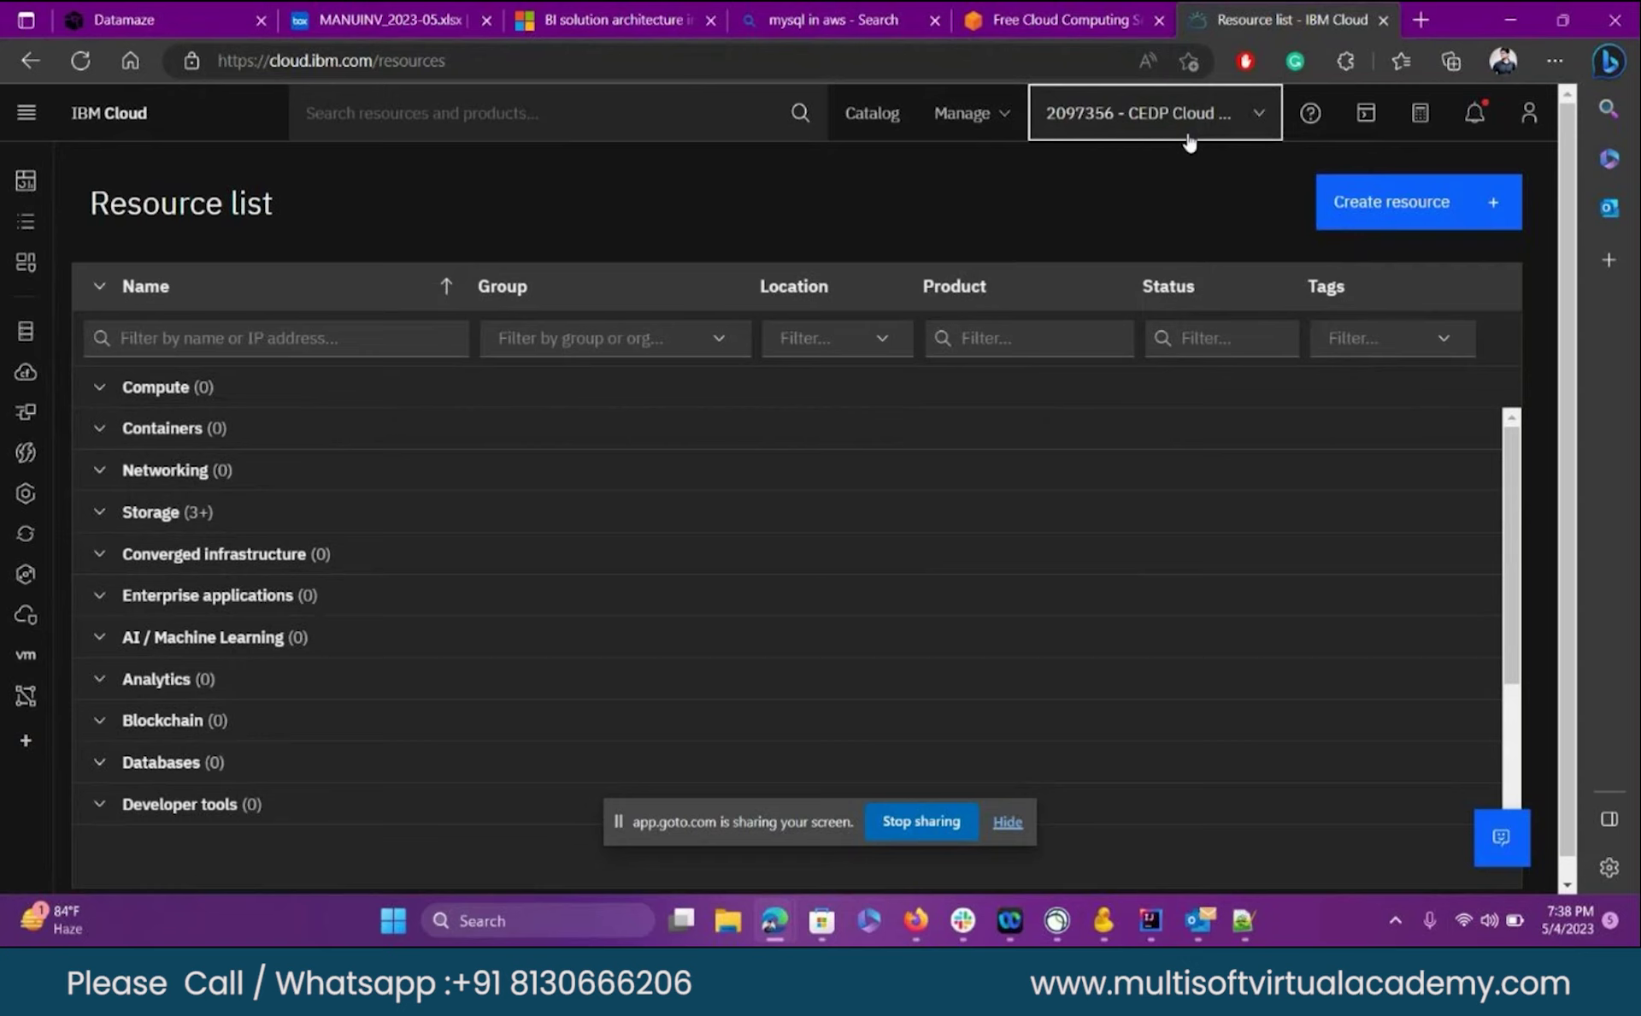
left_click(102, 511)
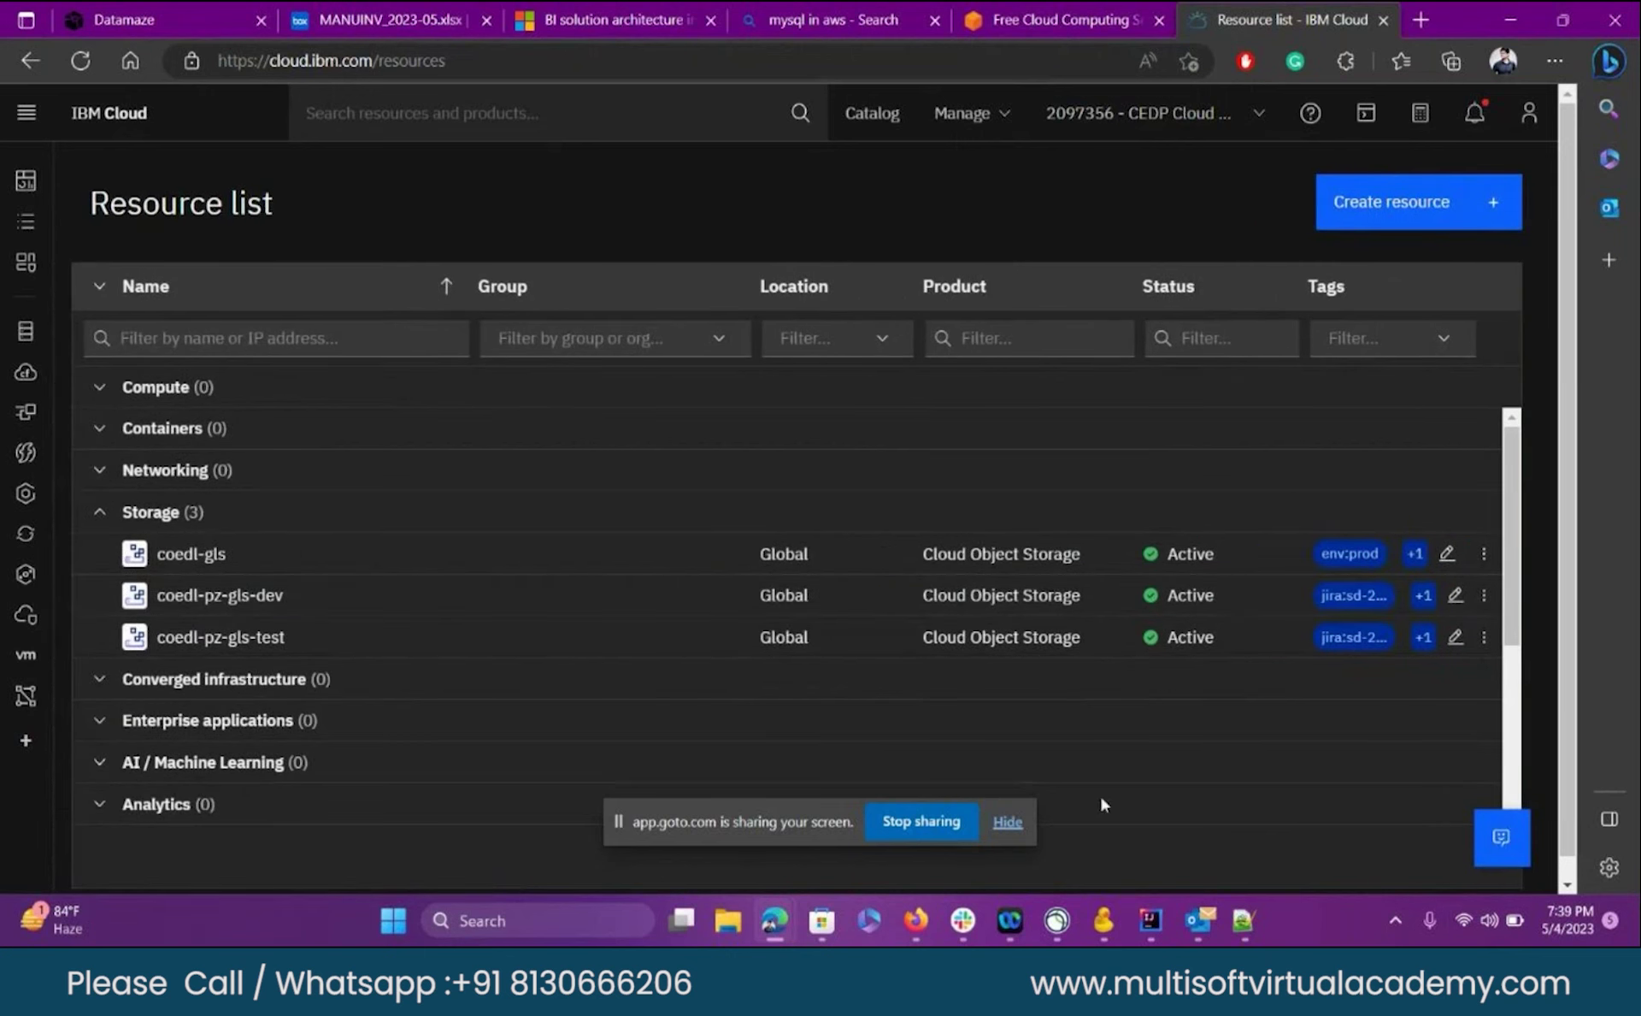
left_click(1108, 922)
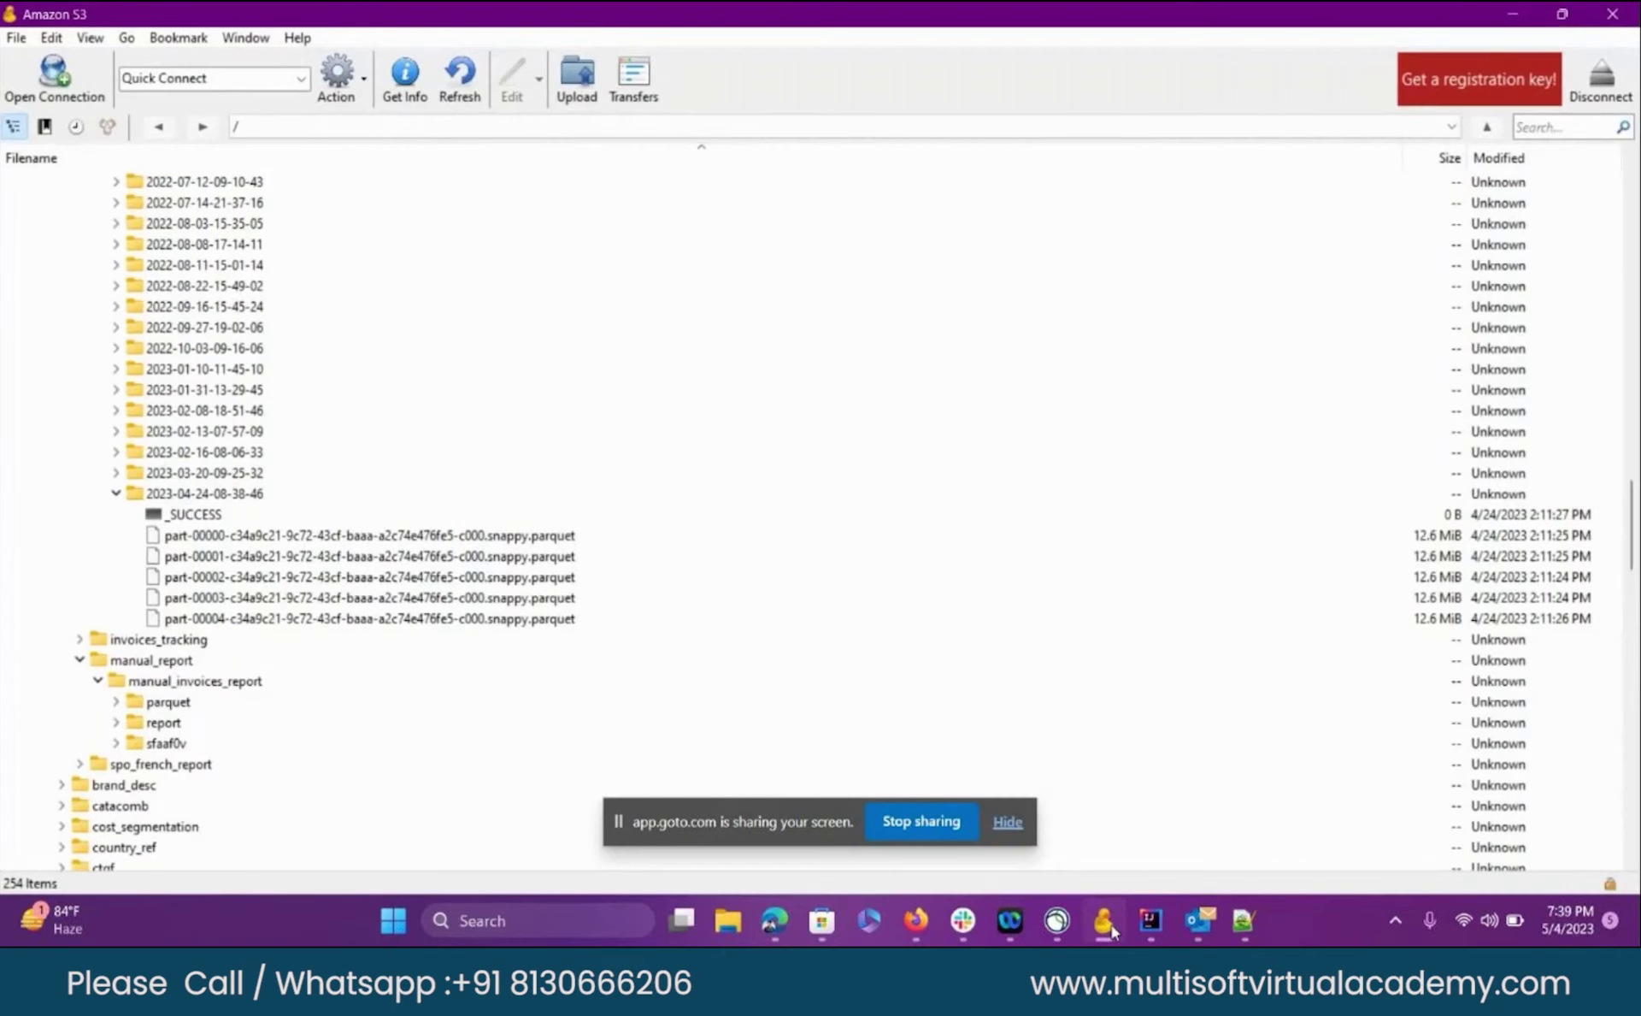
left_click(1563, 14)
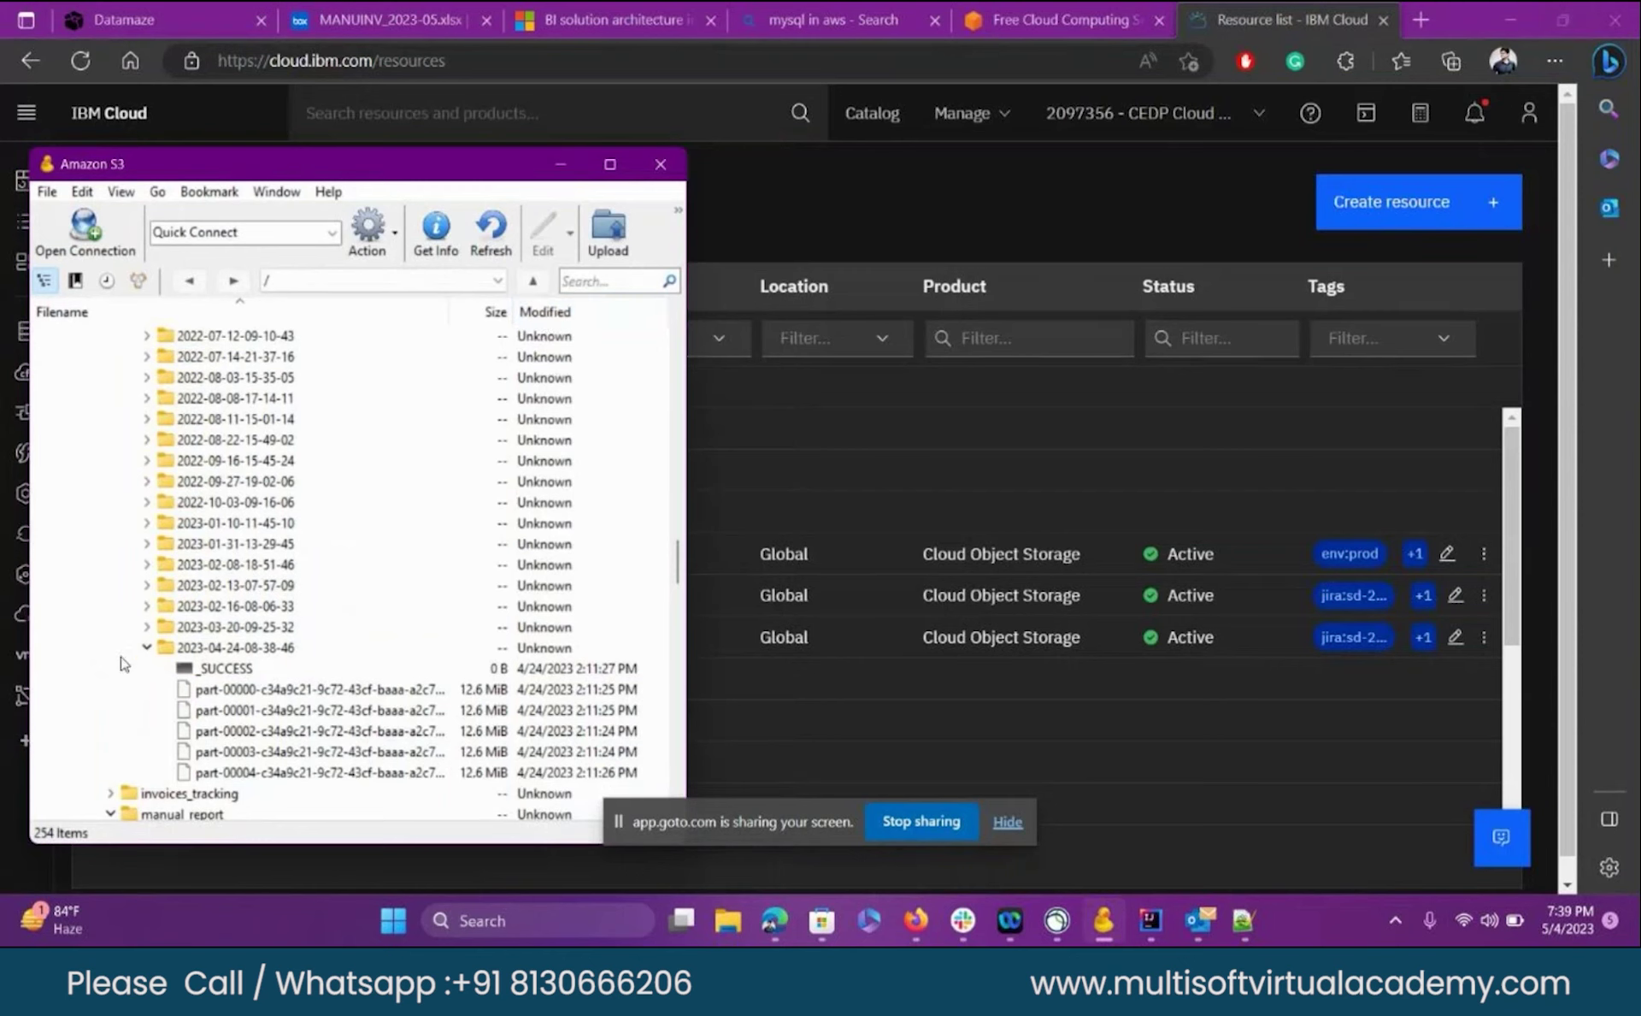
left_click(146, 648)
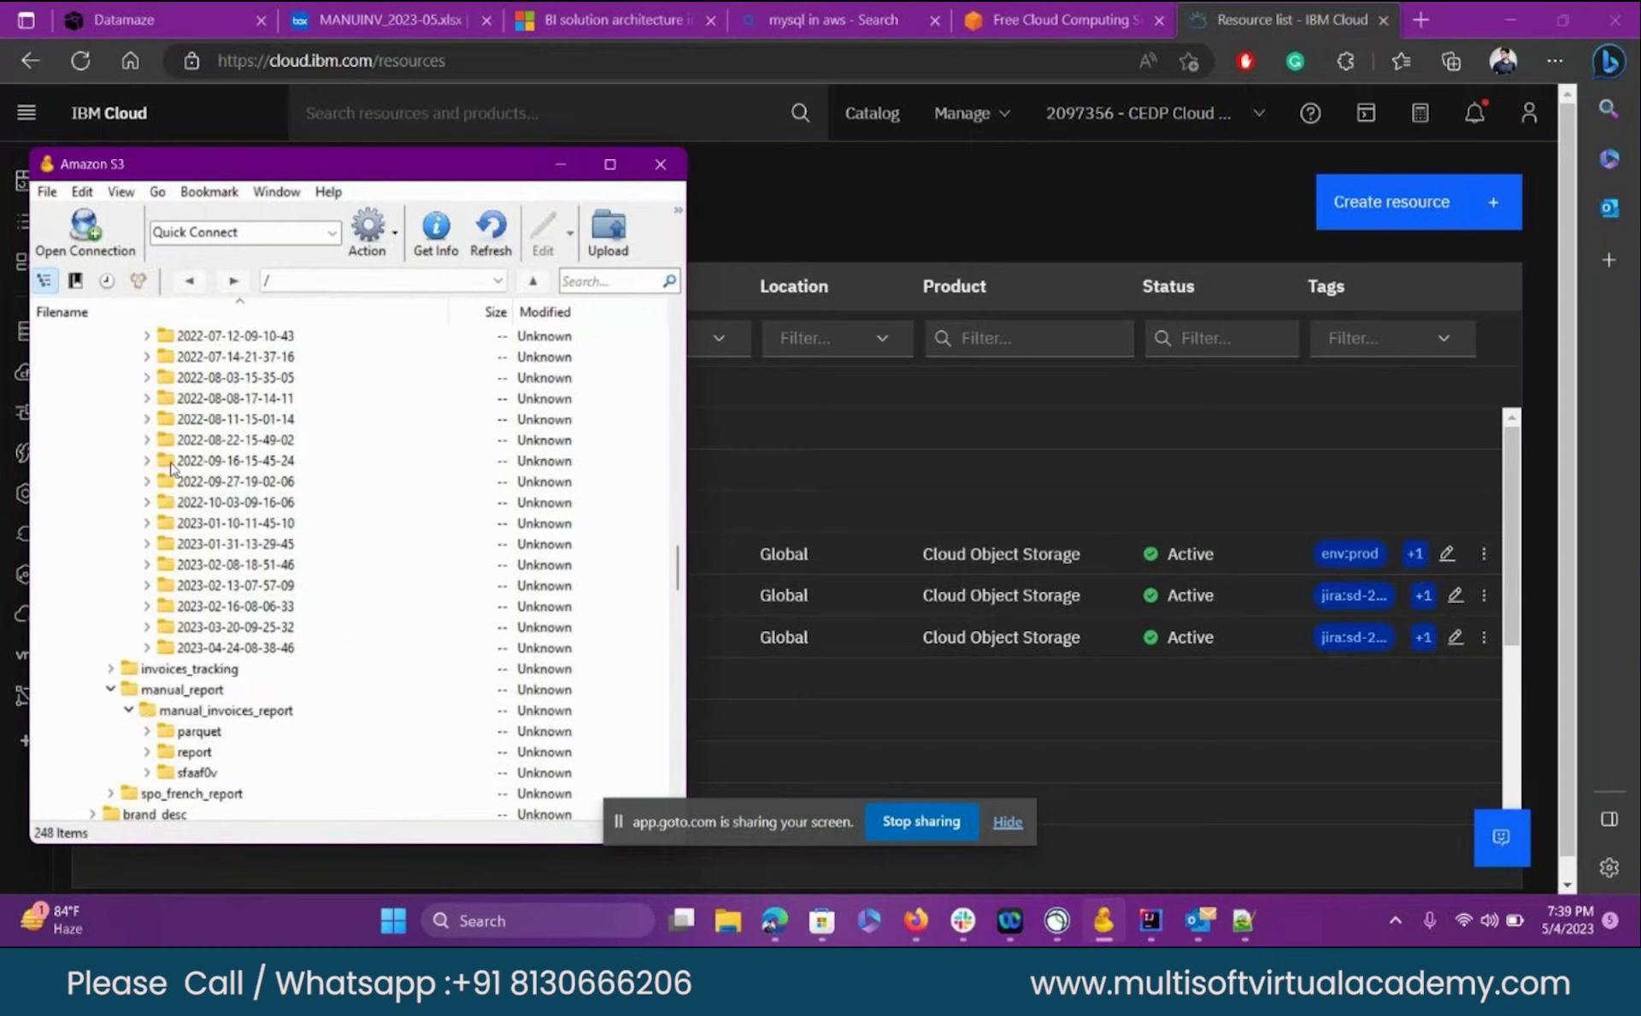
scroll(171, 468, "up", 3)
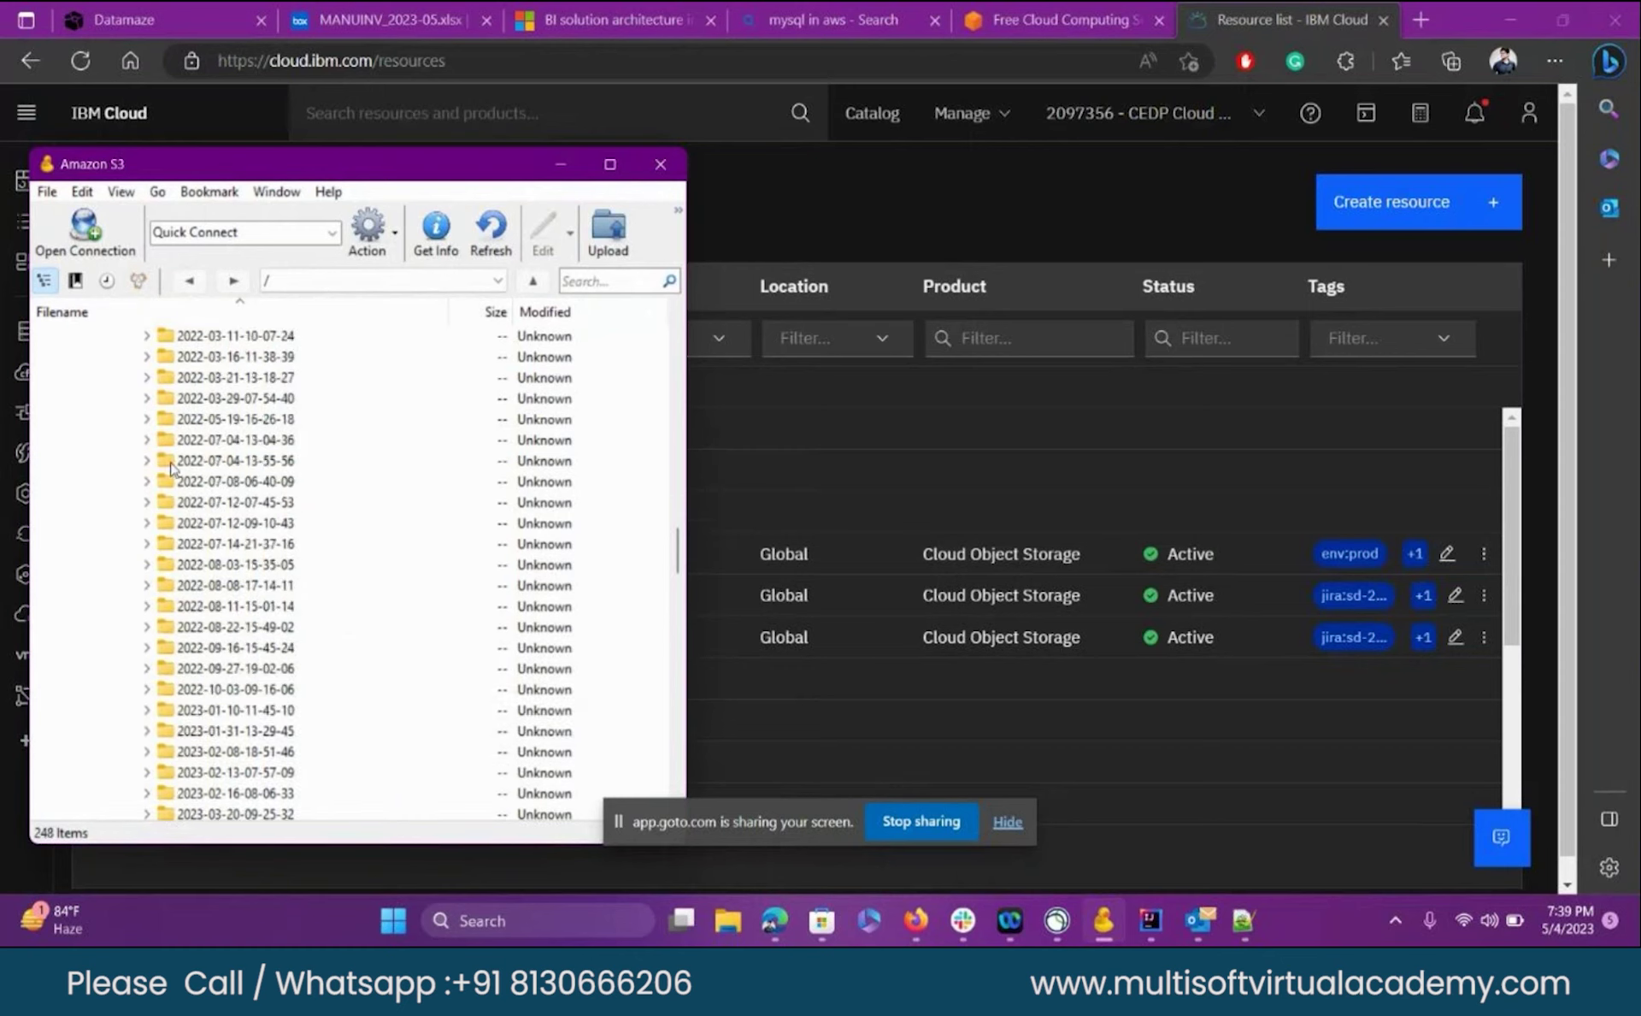
scroll(179, 475, "up", 15)
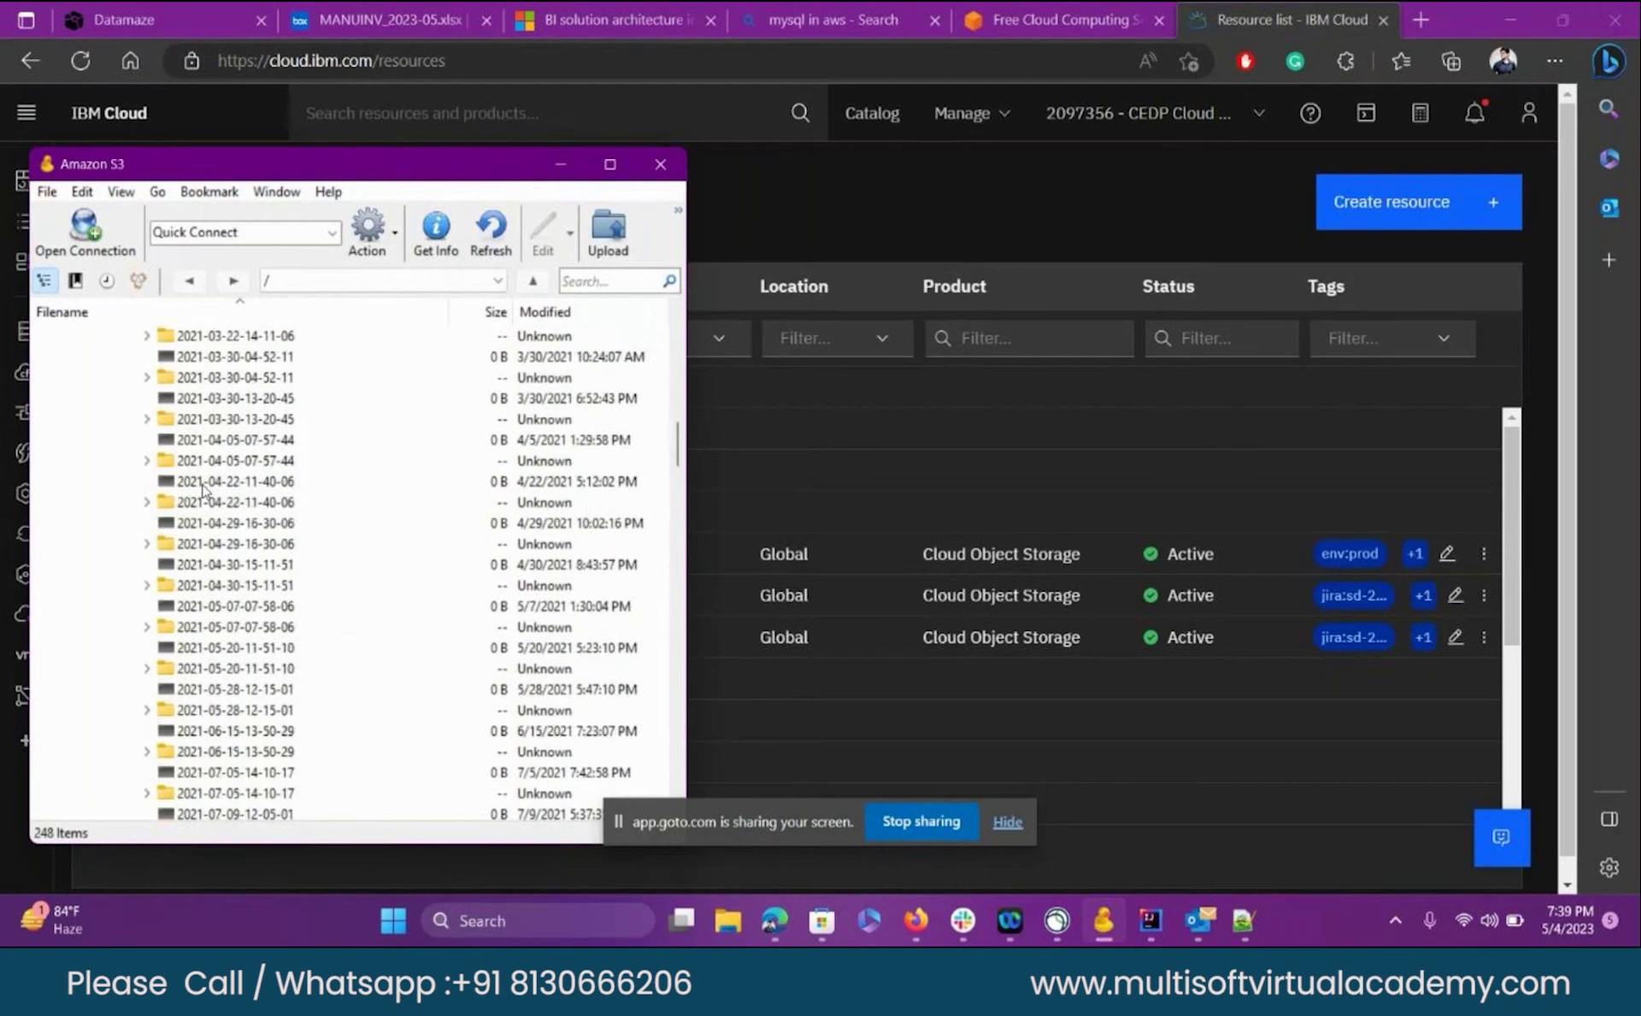
scroll(203, 489, "up", 10)
left_click(129, 772)
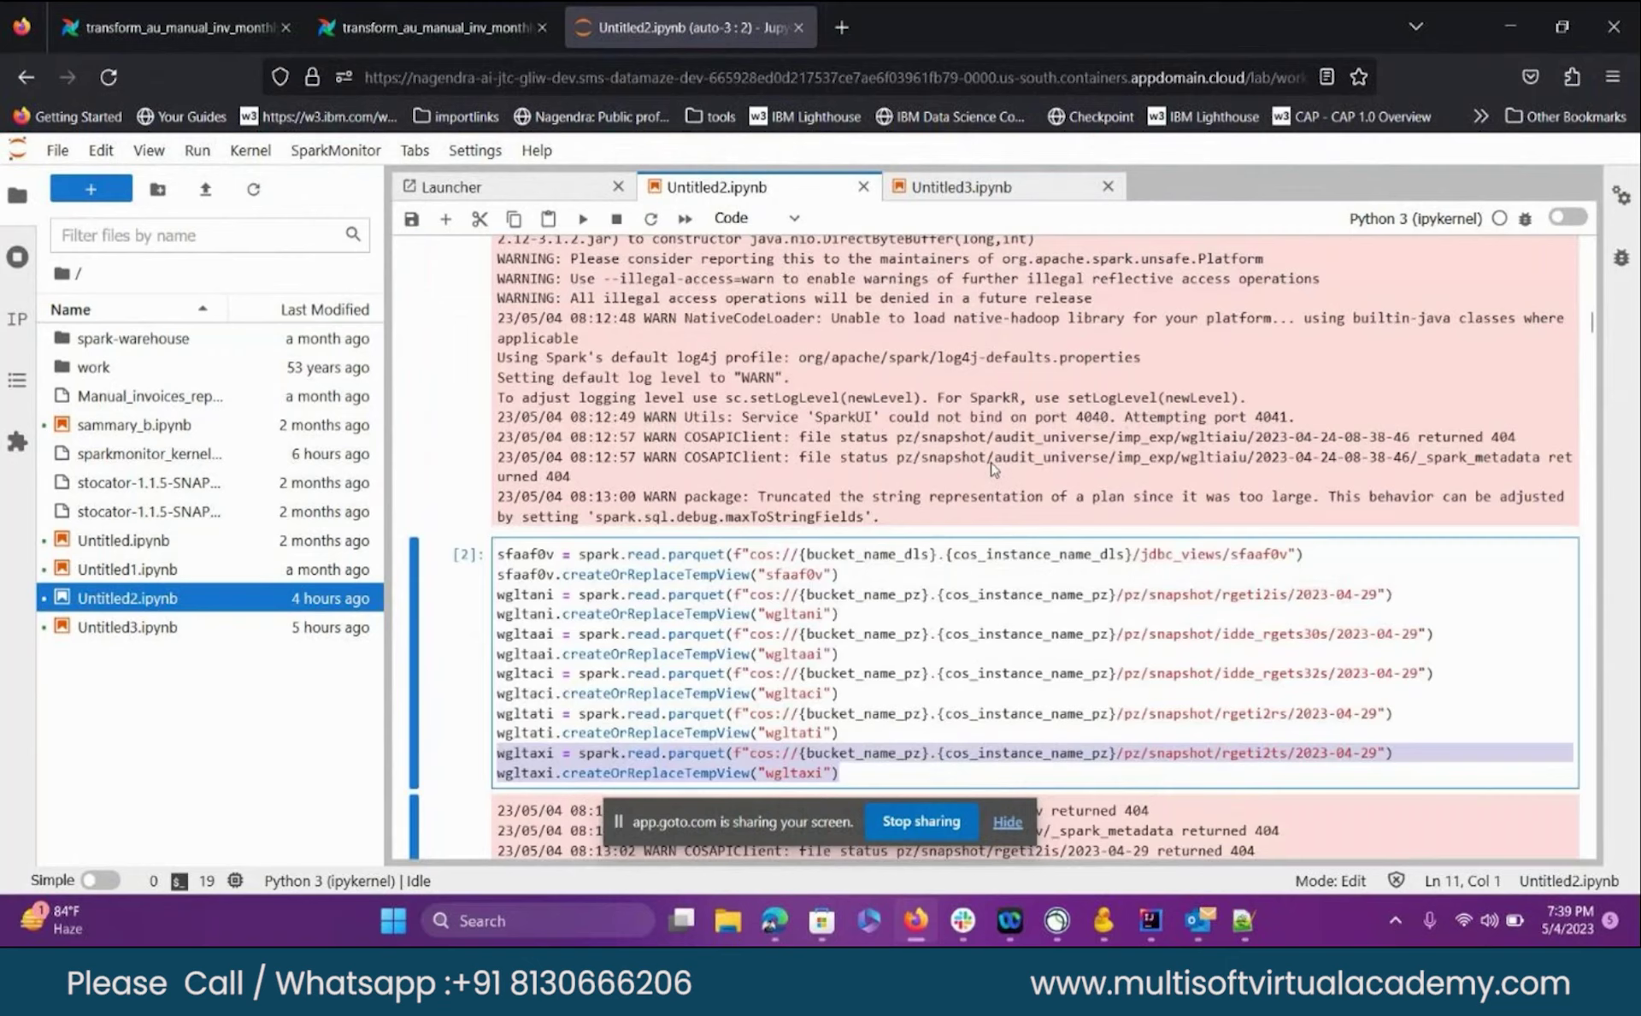
- In Untitled2.ipynb, highlight the dls instance name, bucket name, access key and secret key lines in the Spark configuration cell
scroll(991, 468, "up", 5)
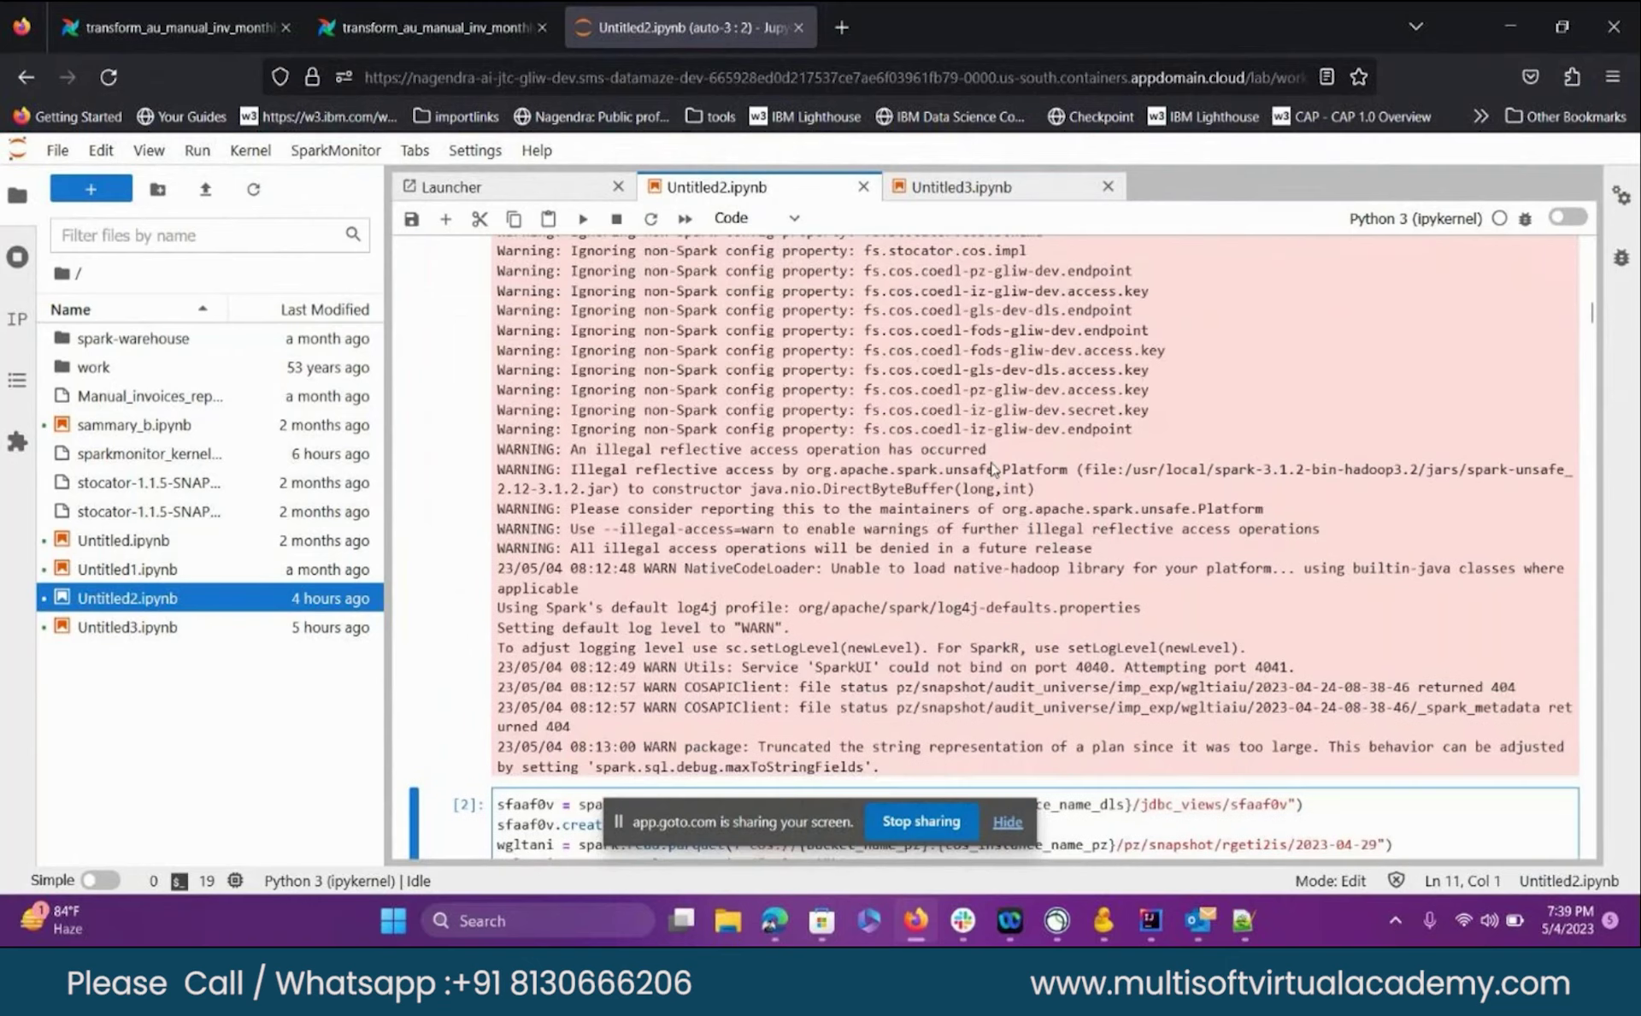
scroll(992, 467, "up", 5)
left_click_drag(502, 347, 665, 434)
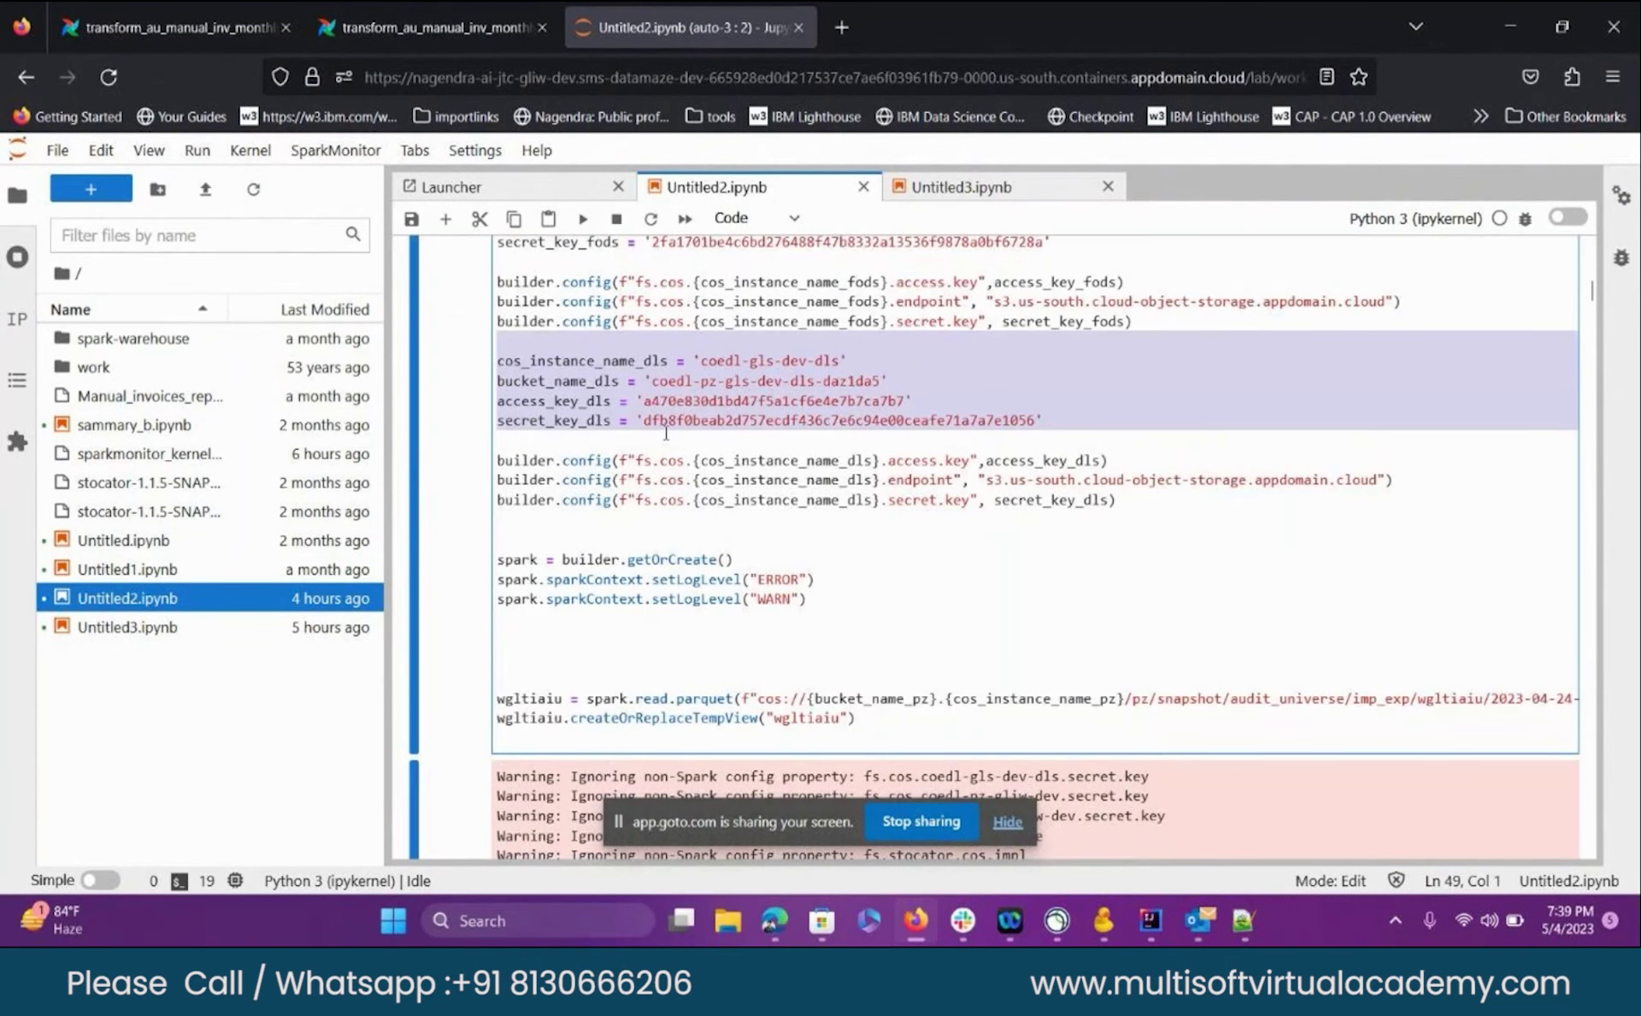
scroll(750, 436, "down", 3)
scroll(750, 436, "down", 4)
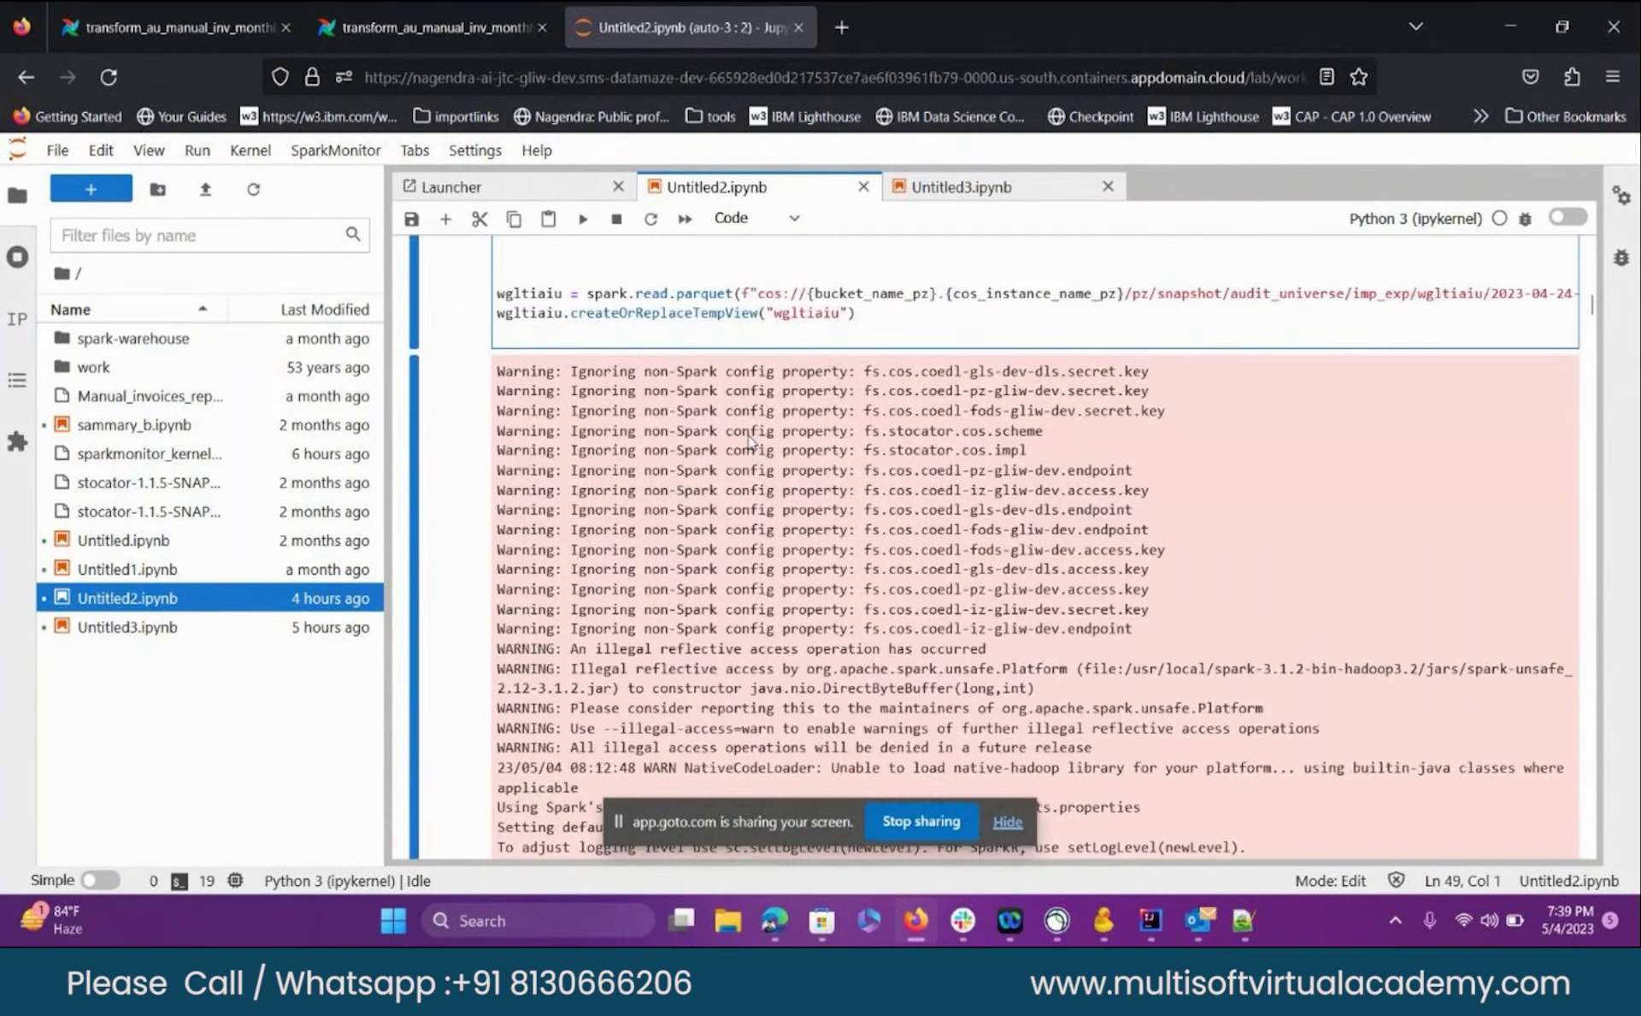
scroll(750, 436, "up", 6)
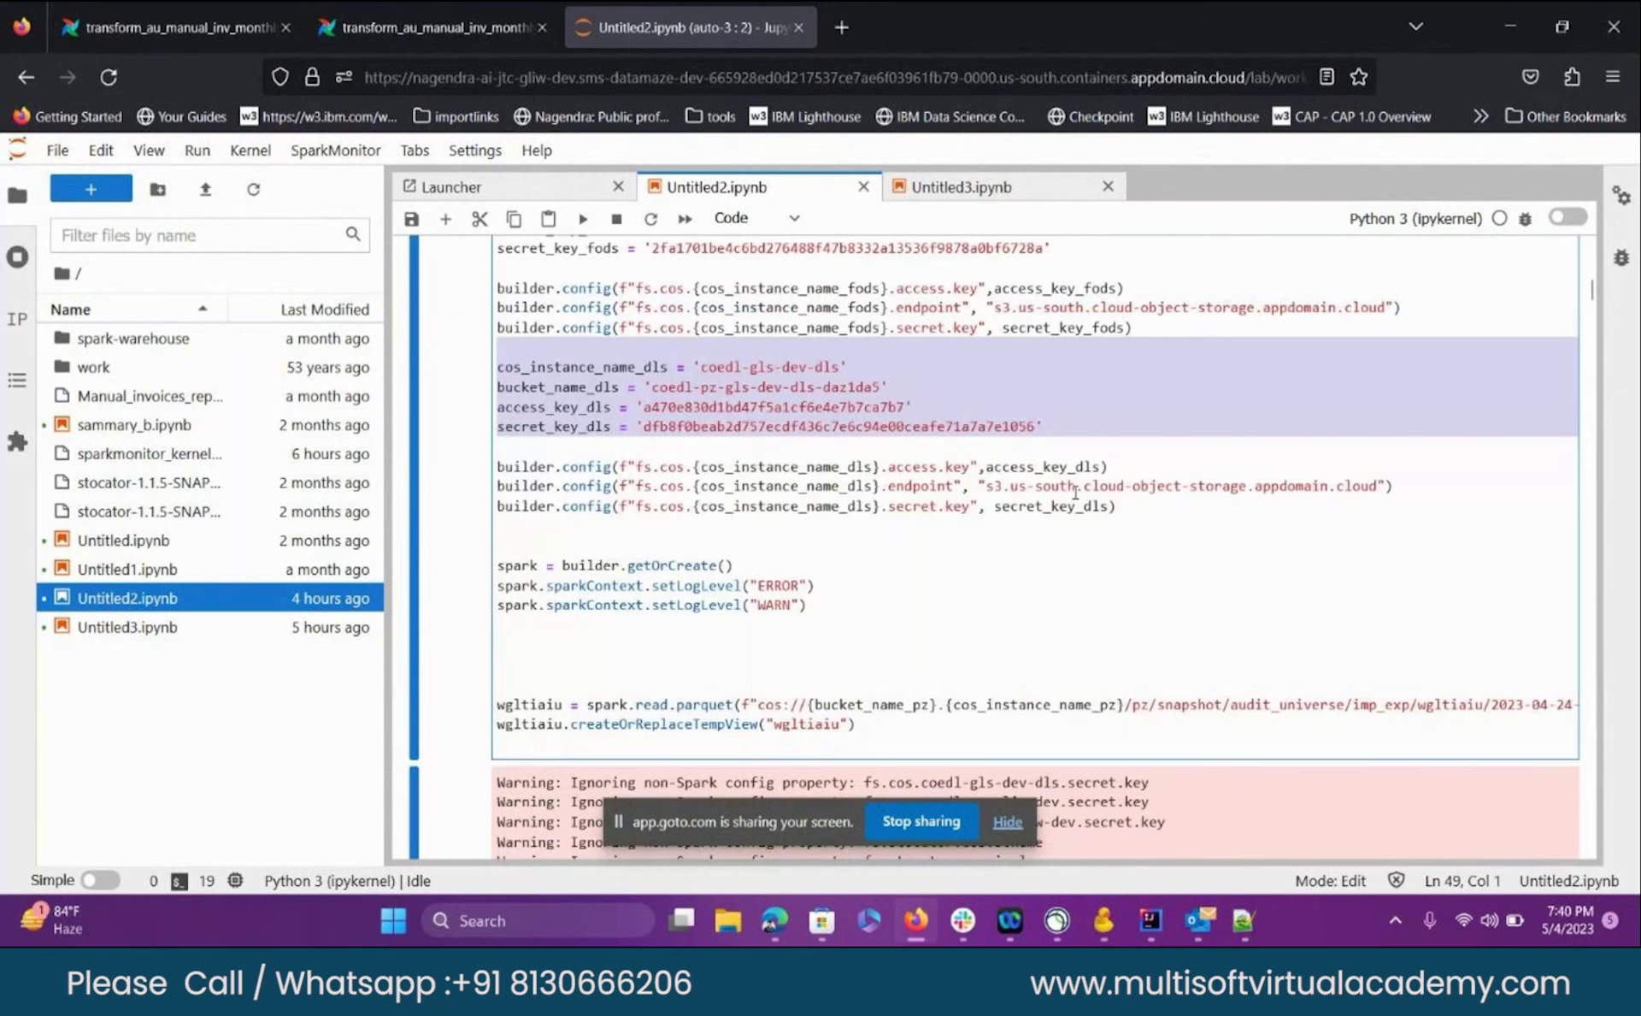
- Highlight the dls endpoint and secret key configuration lines, and review the code that reads Parquet files from Cloud Object Storage
left_click_drag(980, 485, 1376, 496)
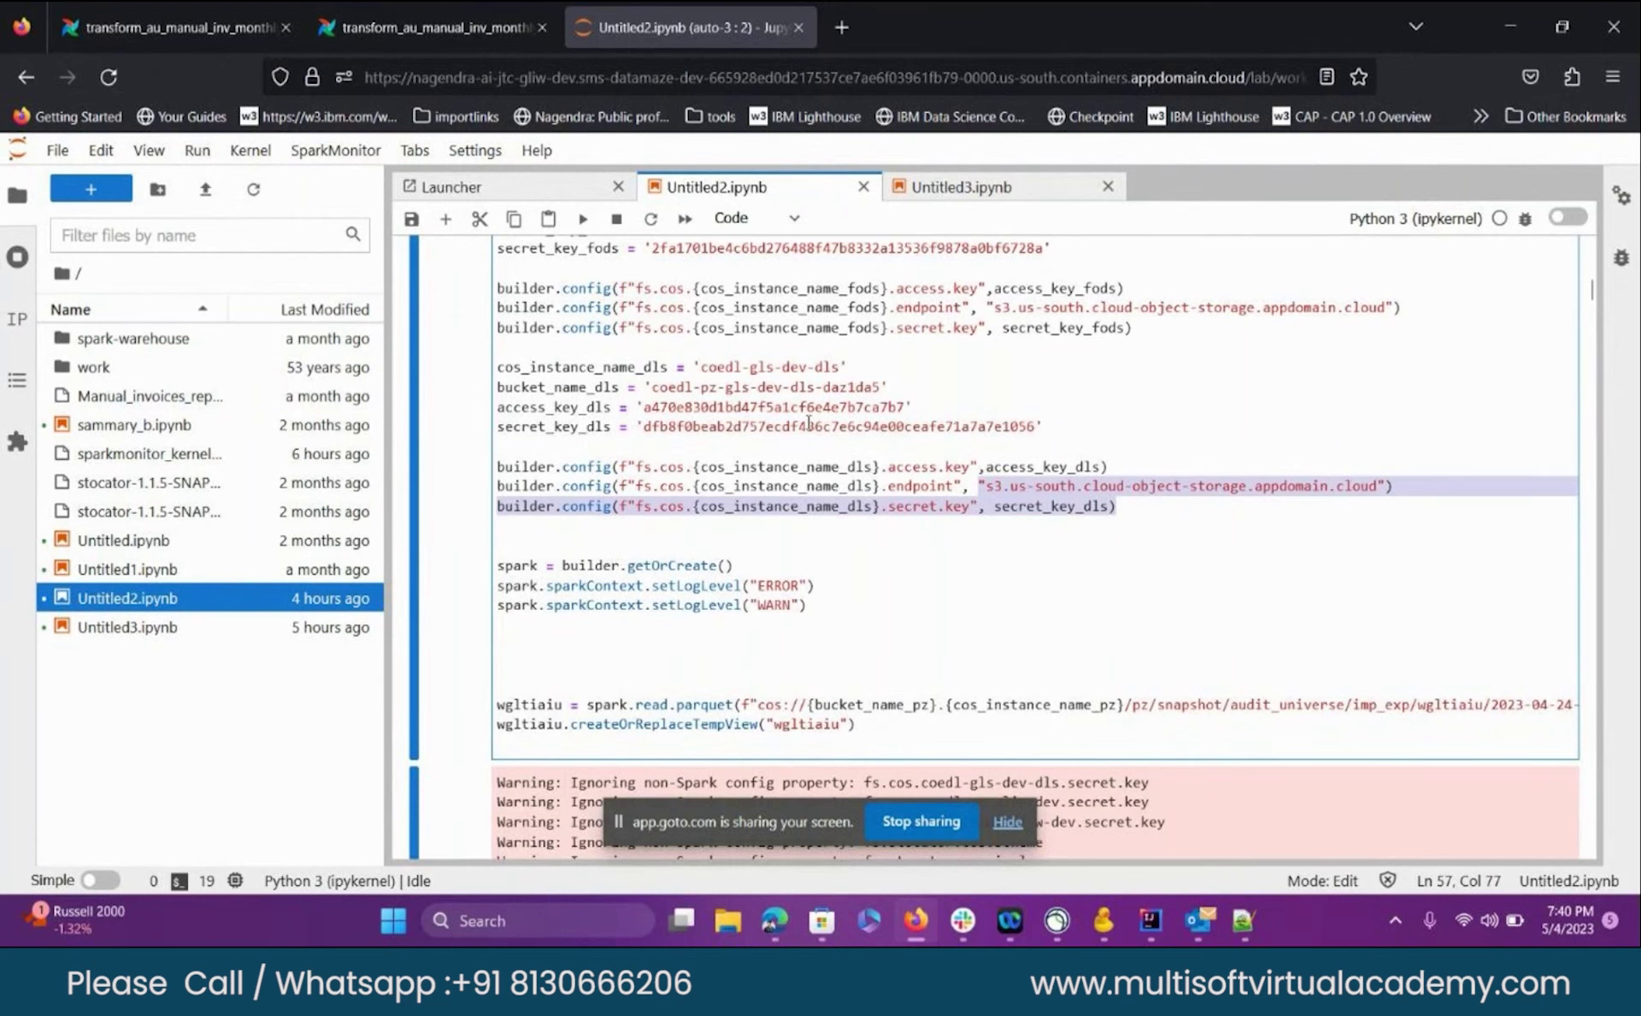
scroll(808, 423, "down", 3)
scroll(808, 422, "up", 2)
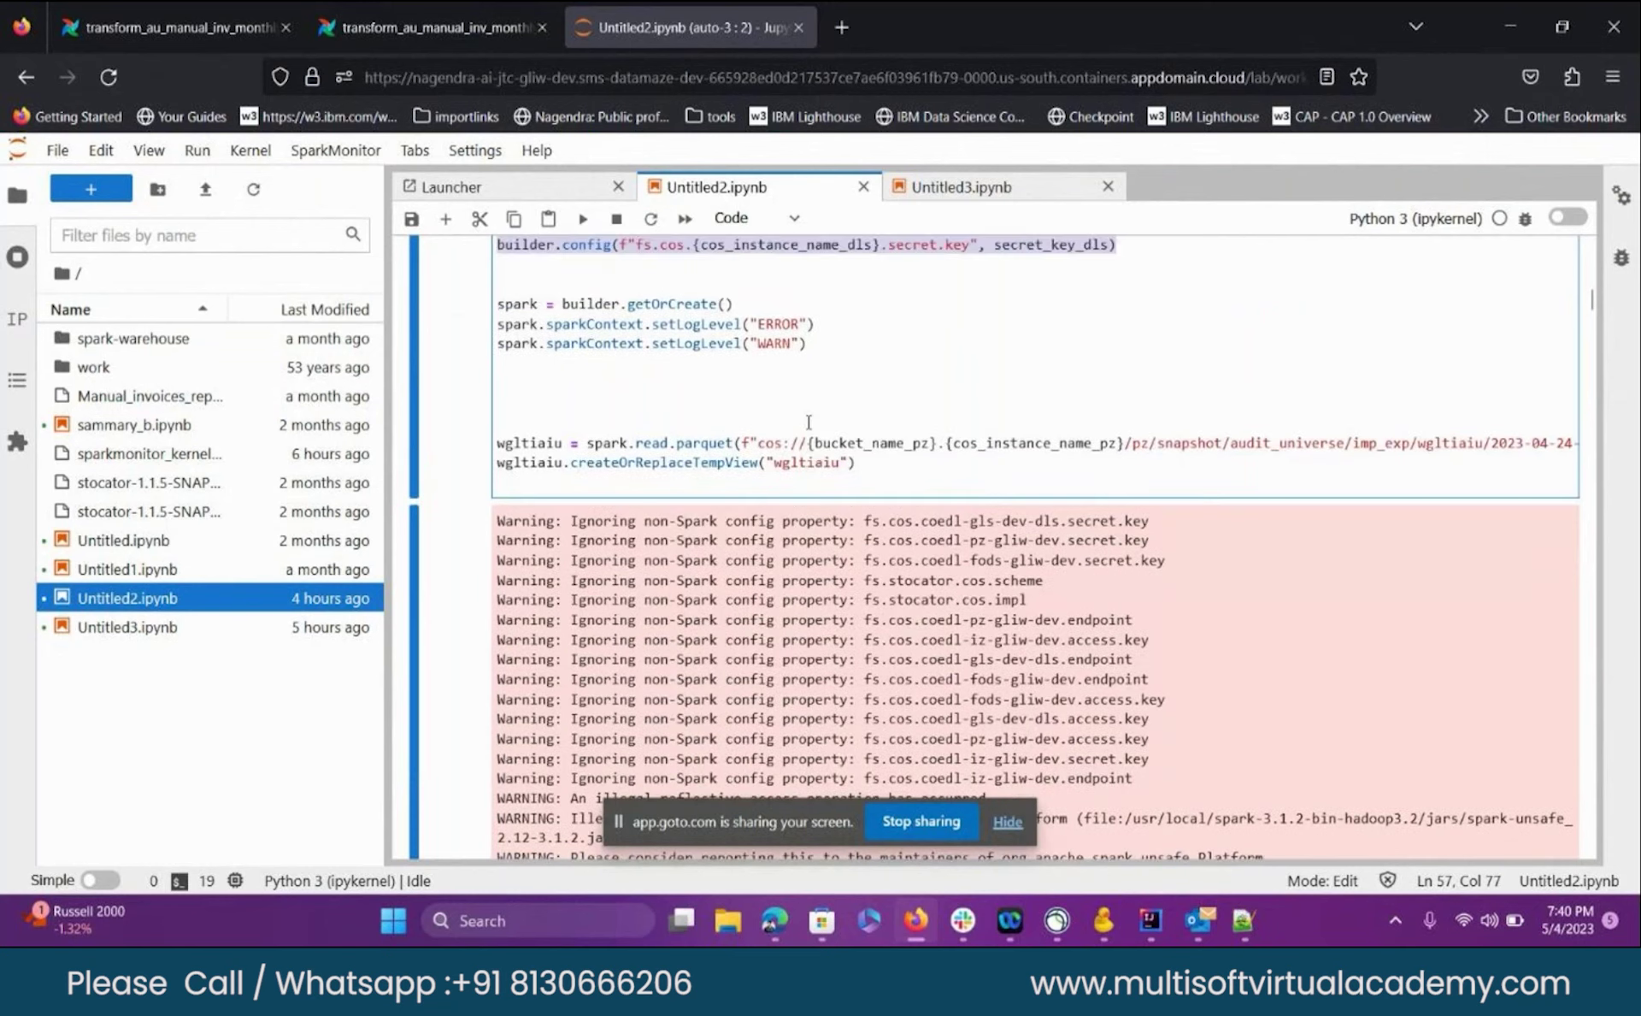
scroll(1012, 407, "down", 6)
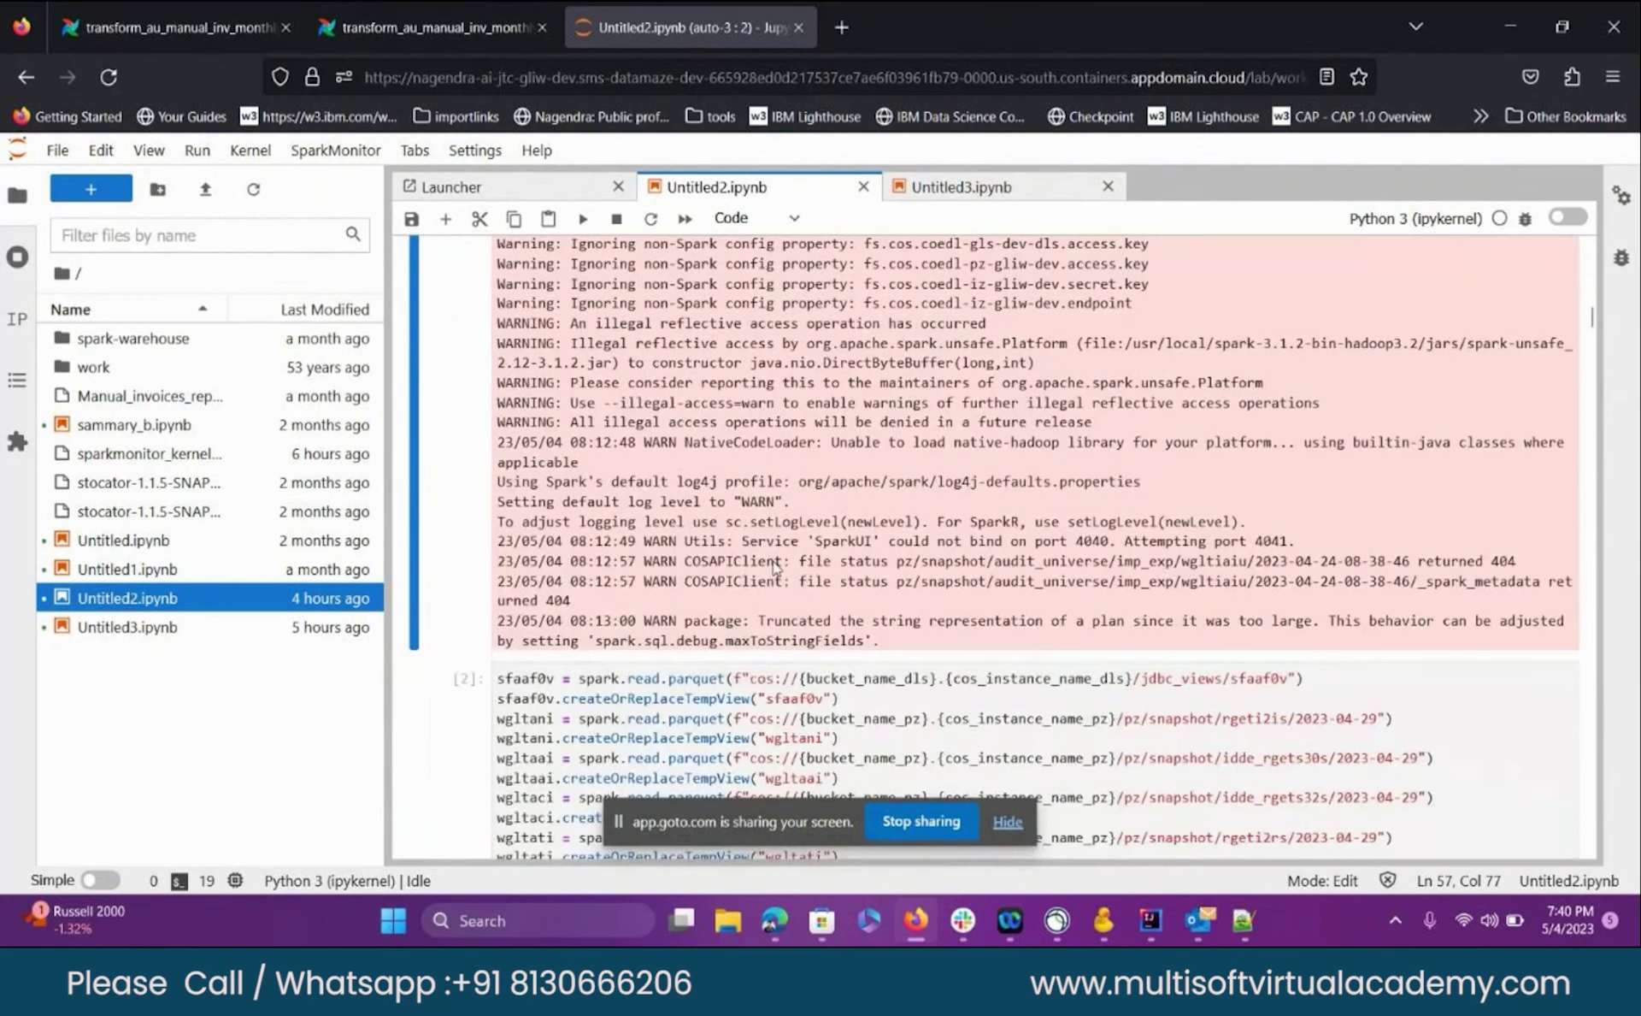
- Review the query output in Untitled2.ipynb, and minimize the notebook and Amazon S3 windows to return to the IBM Cloud resource list
scroll(775, 567, "down", 15)
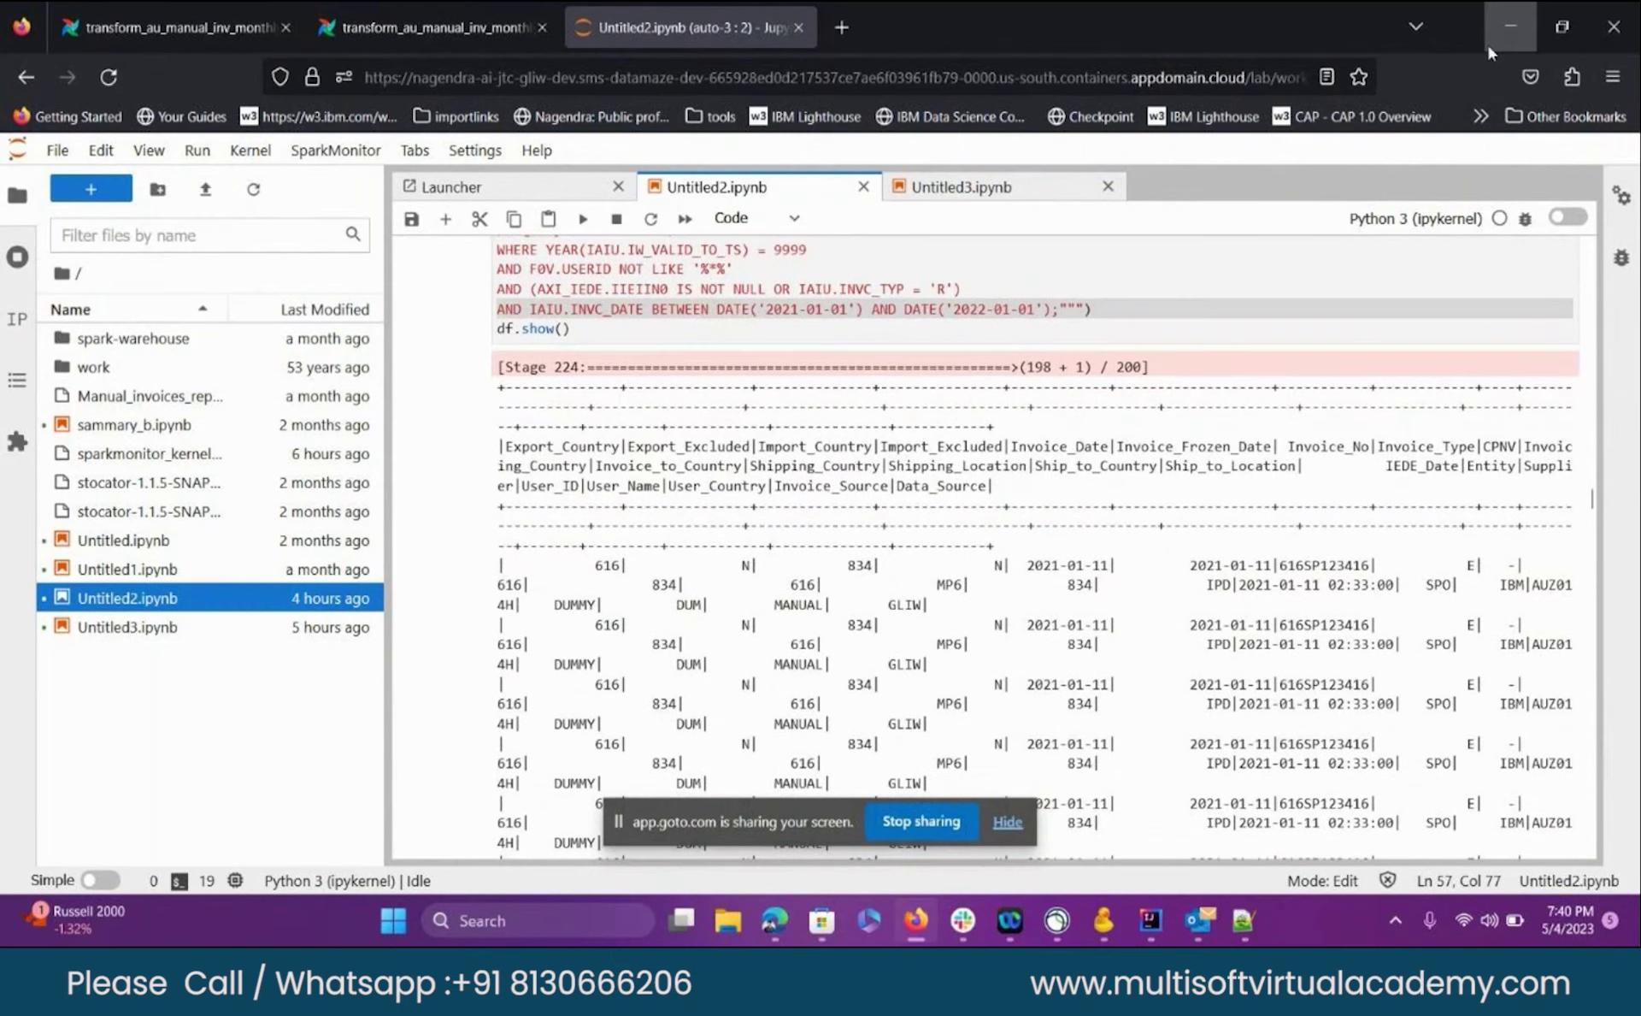
left_click(1510, 26)
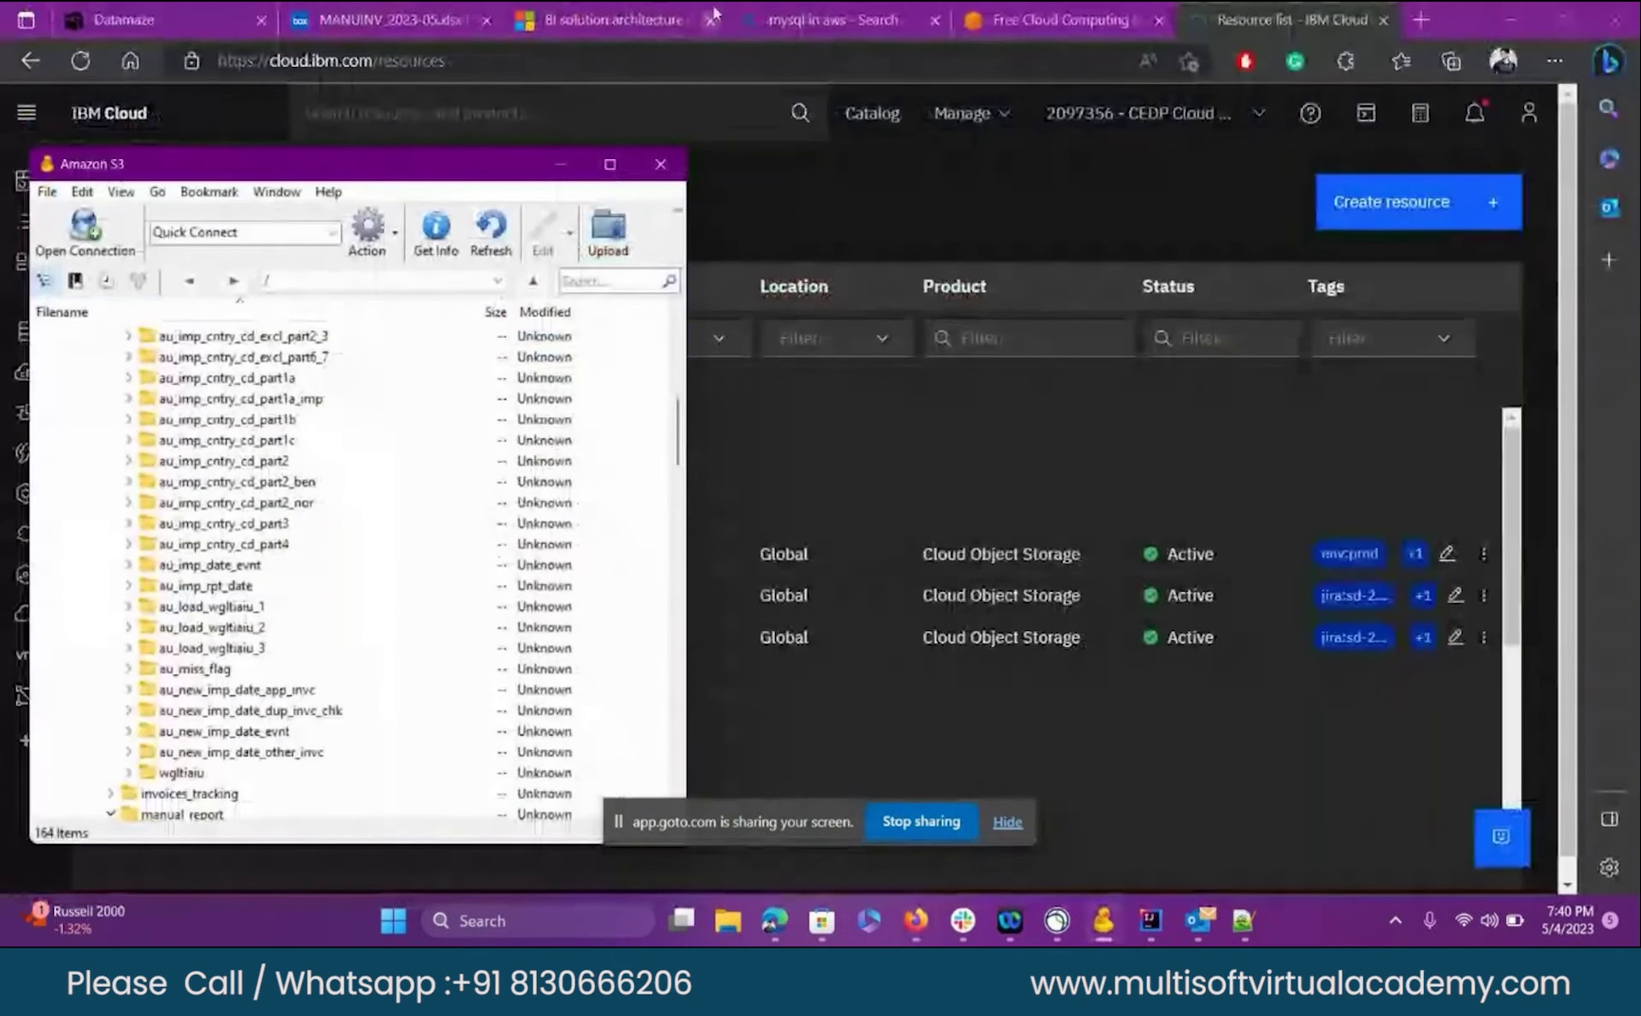
left_click(560, 166)
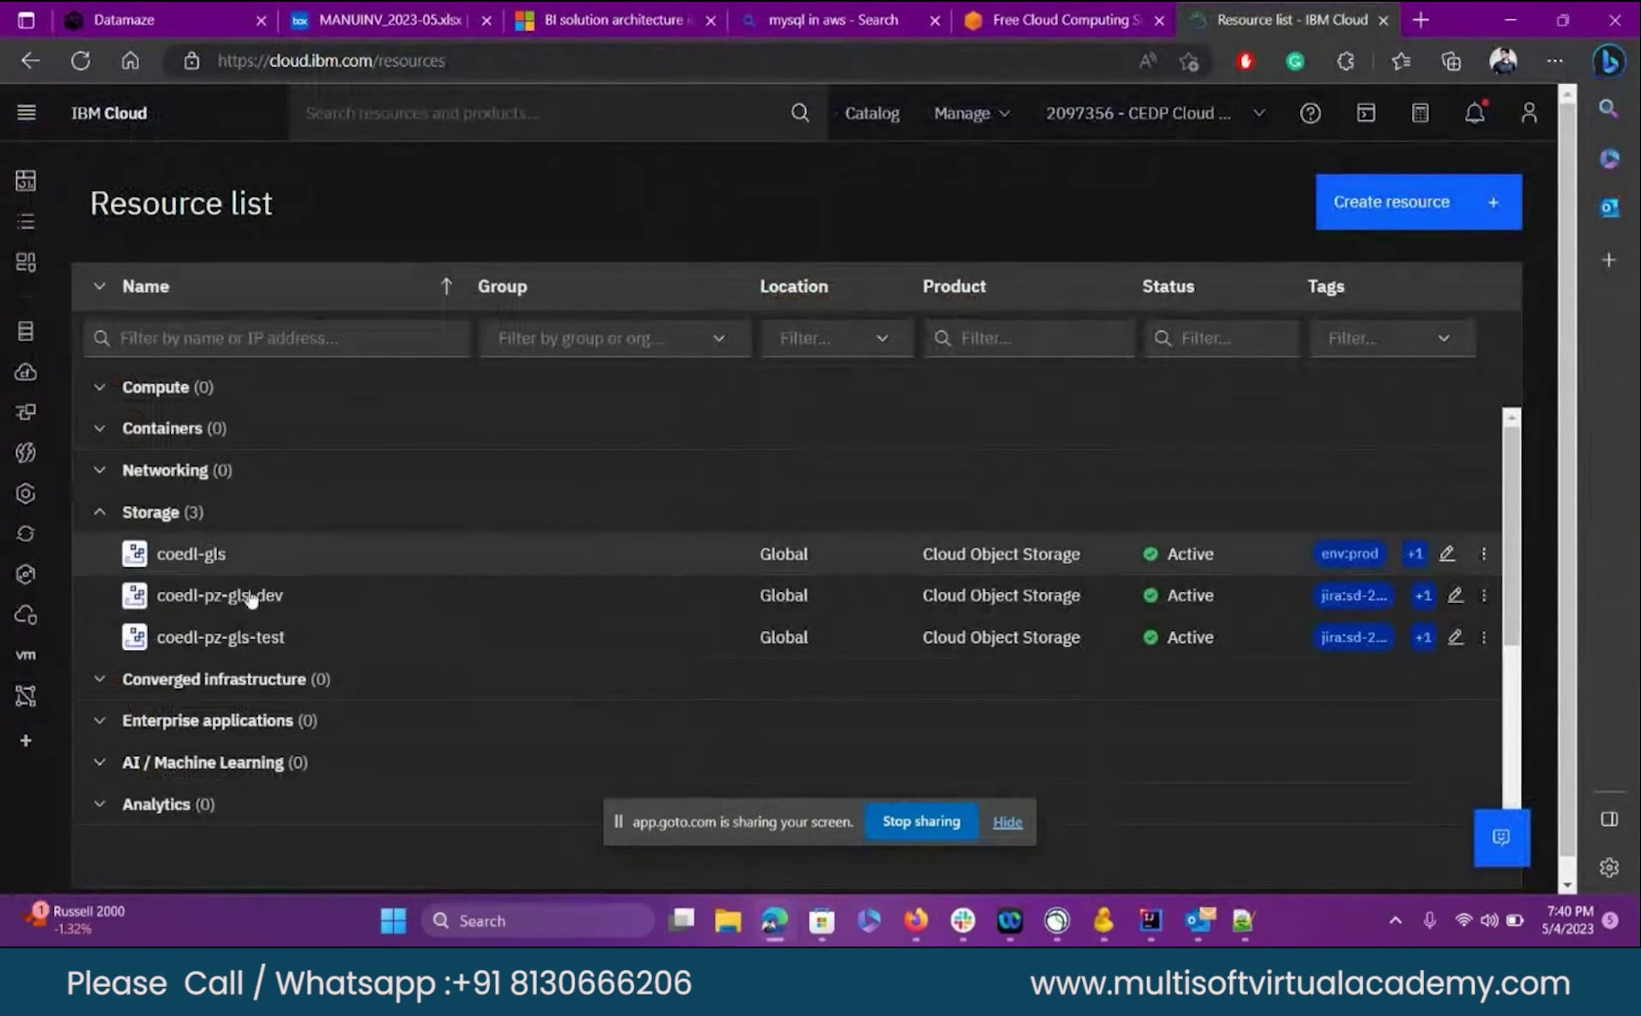
- Collapse the Storage group in the IBM Cloud resource list and open the list of available accounts
left_click(100, 513)
left_click(1145, 113)
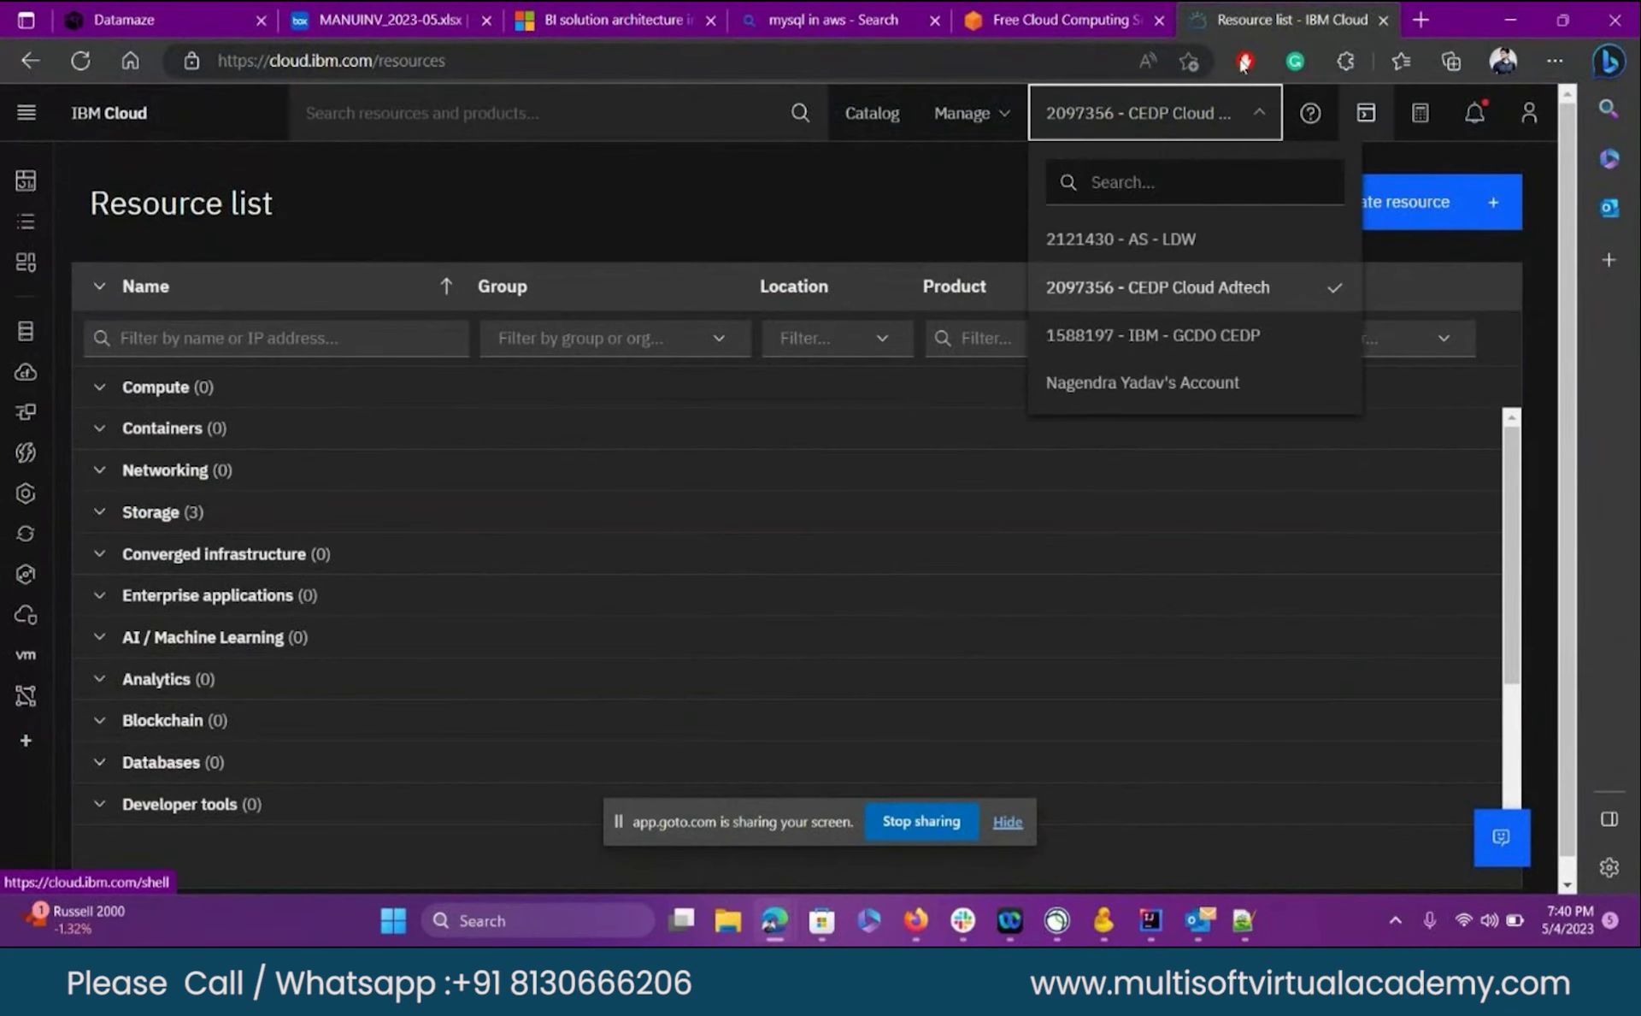
- Switch to the AWS Free Tier page and examine the Amazon RDS offer's database hours, storage and backup allowances up close
left_click(1046, 7)
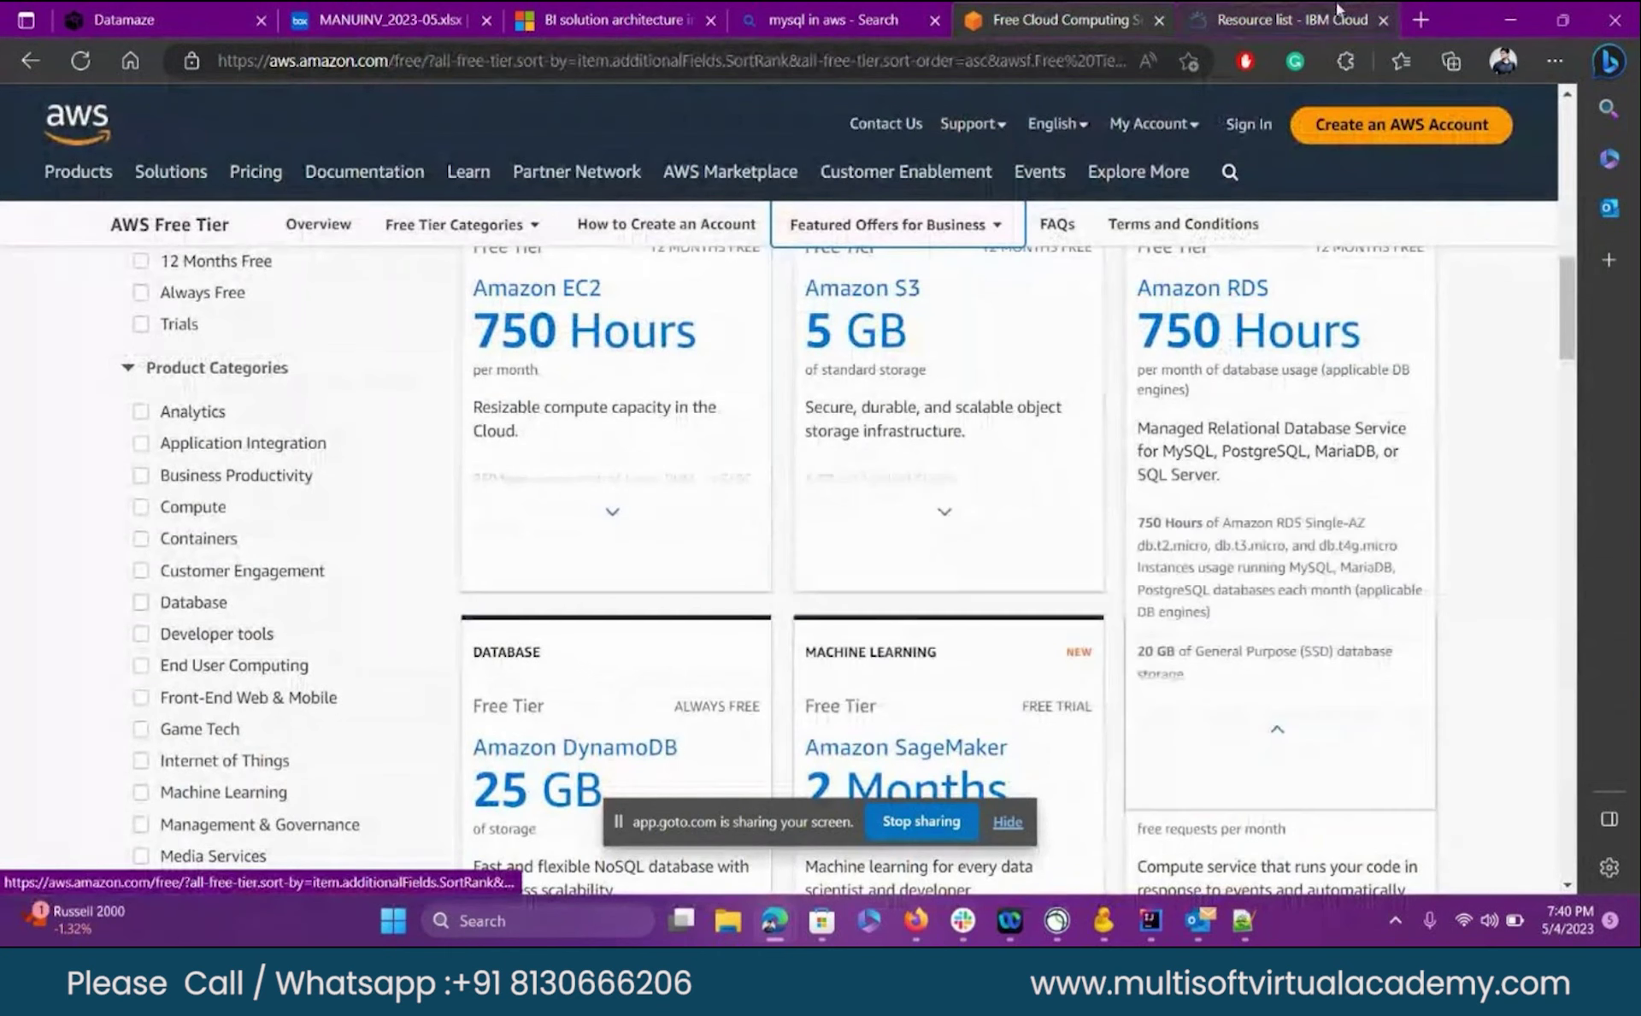
mouse_move(1343, 8)
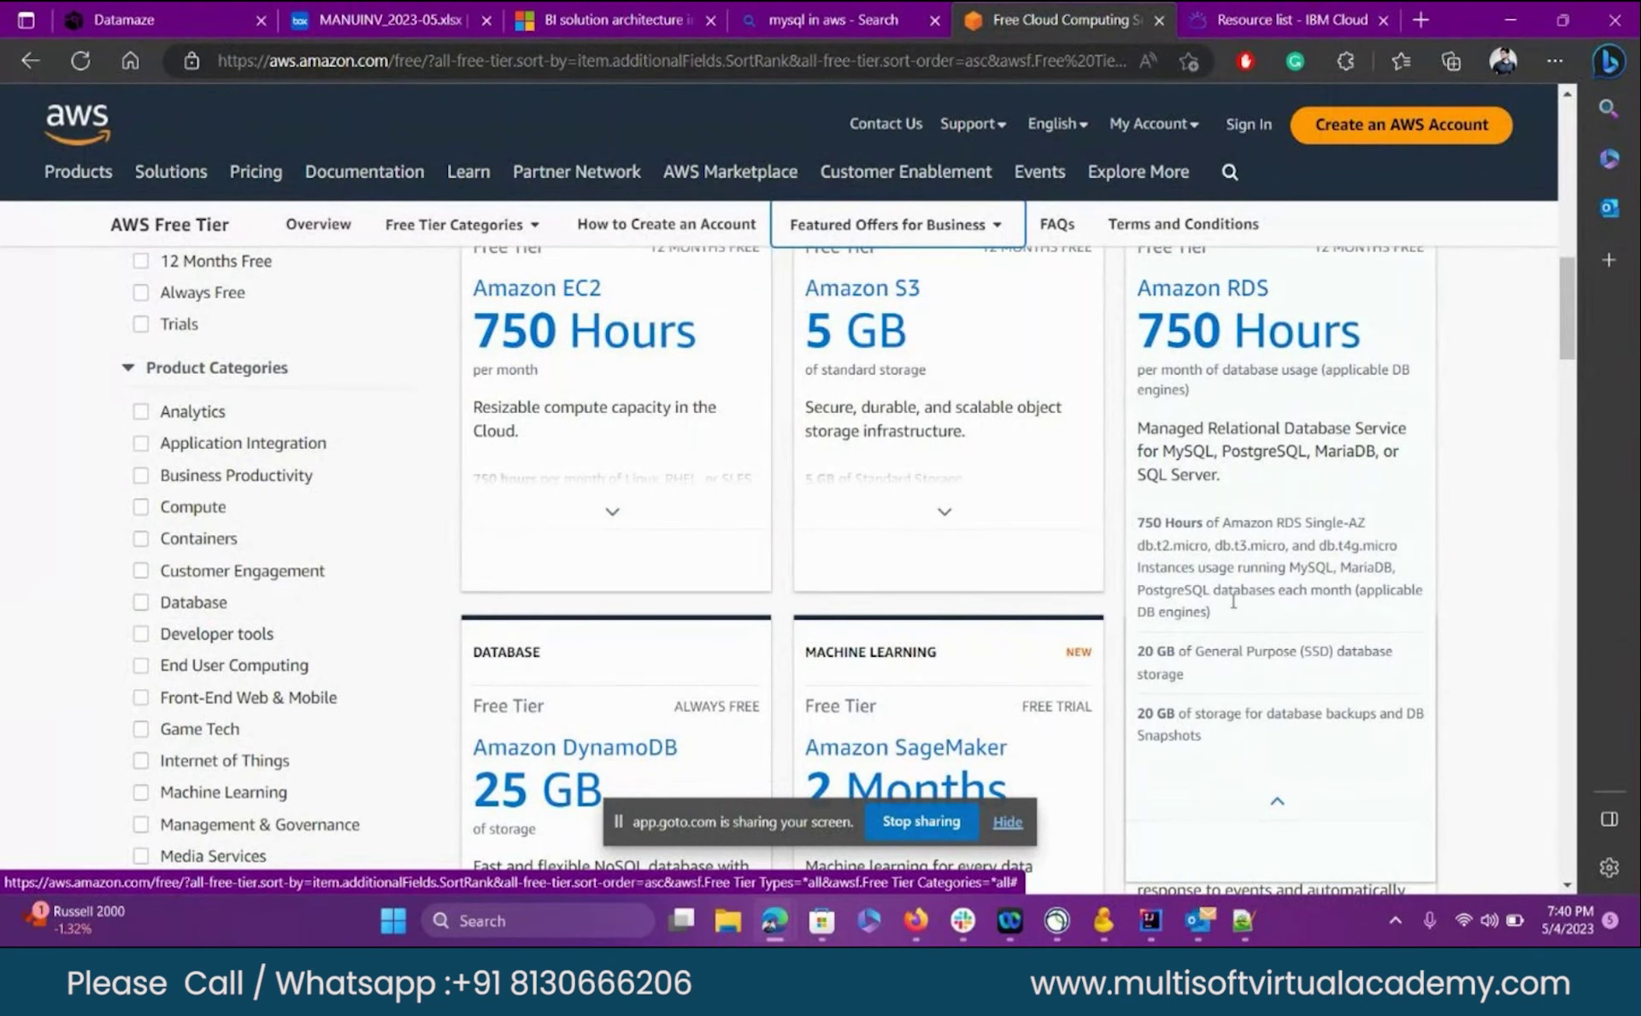
scroll(1236, 679, "down", 1)
scroll(1236, 680, "up", 5)
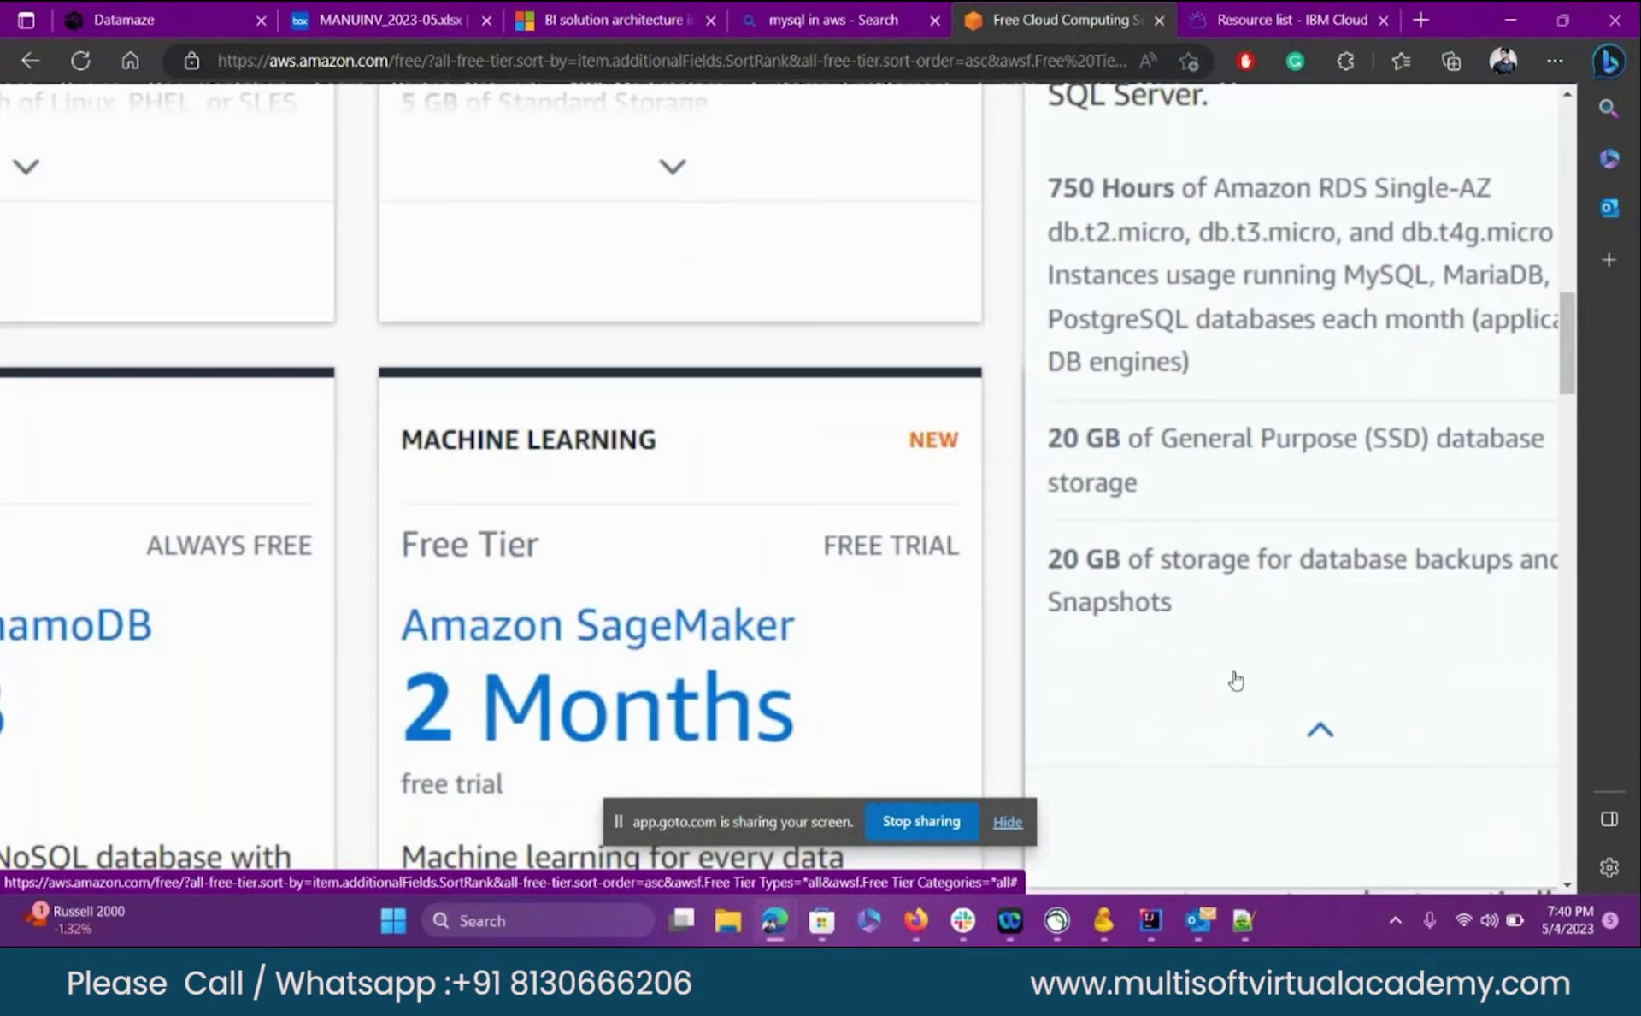
scroll(1426, 467, "right", 2)
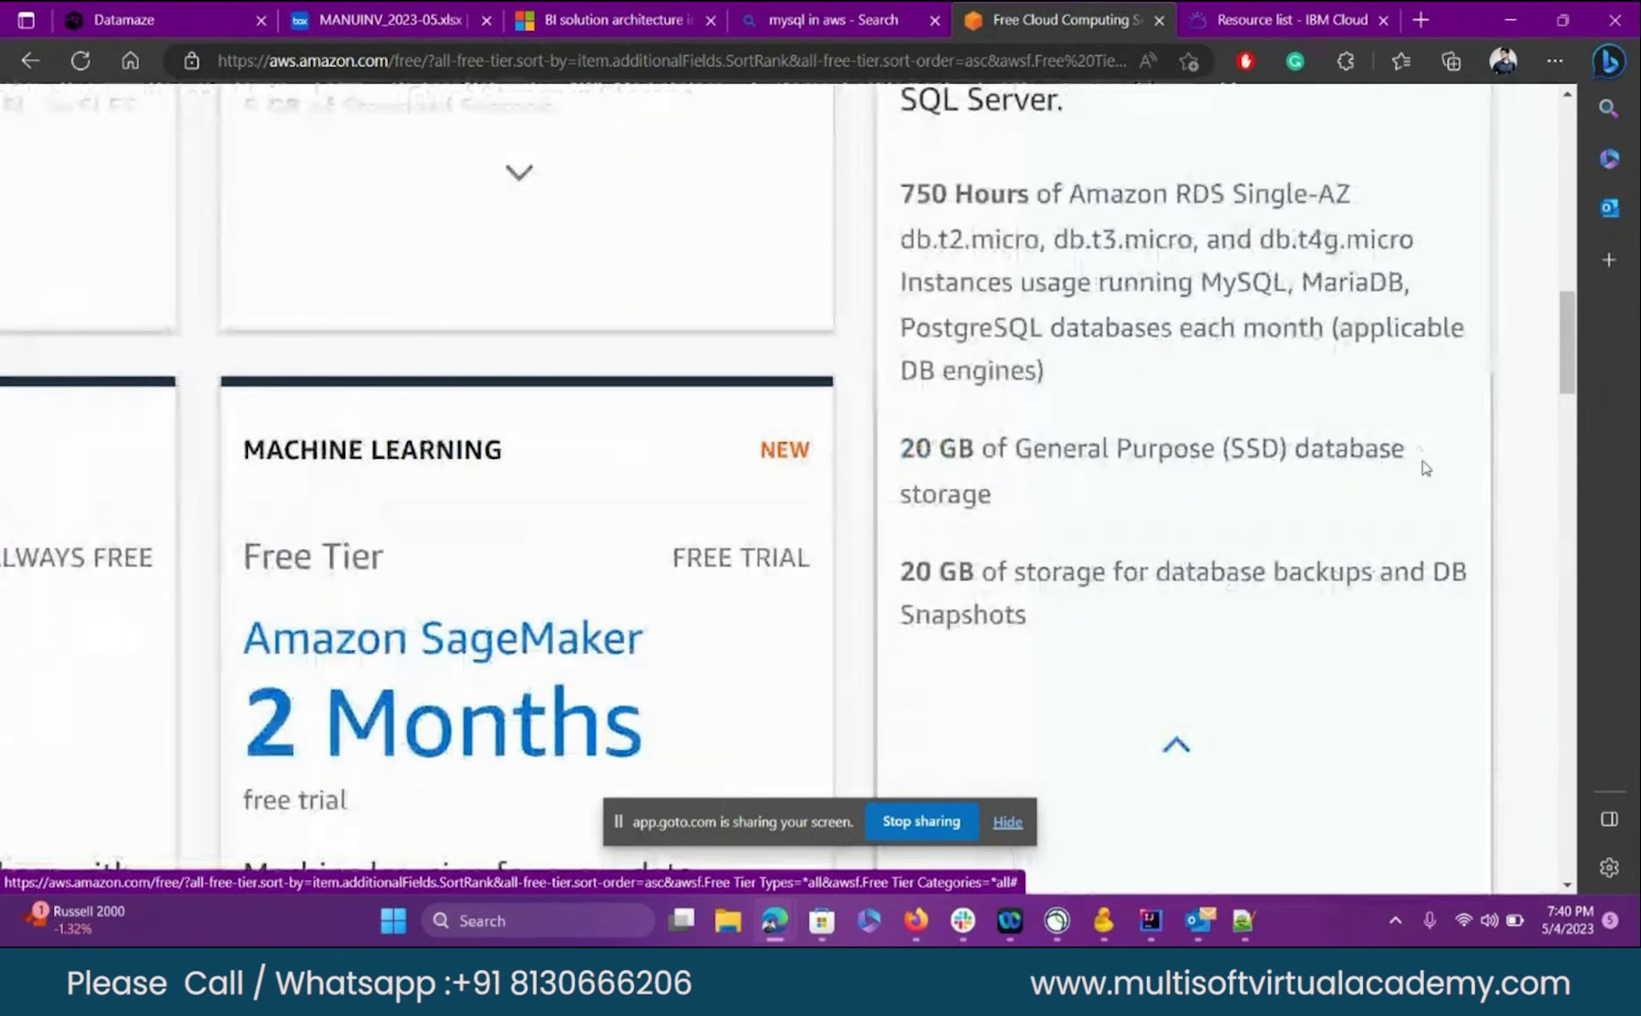